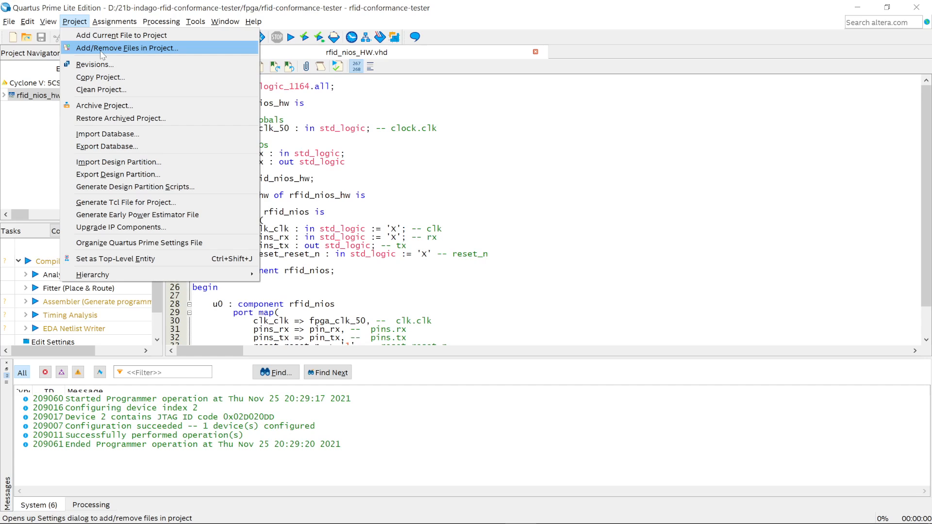
- Remove RFID_NIOS/synthesis/RFID_NIOS.qip and RTL/rfid_nios_HW.vhd from the project's design files and apply the change
click(100, 50)
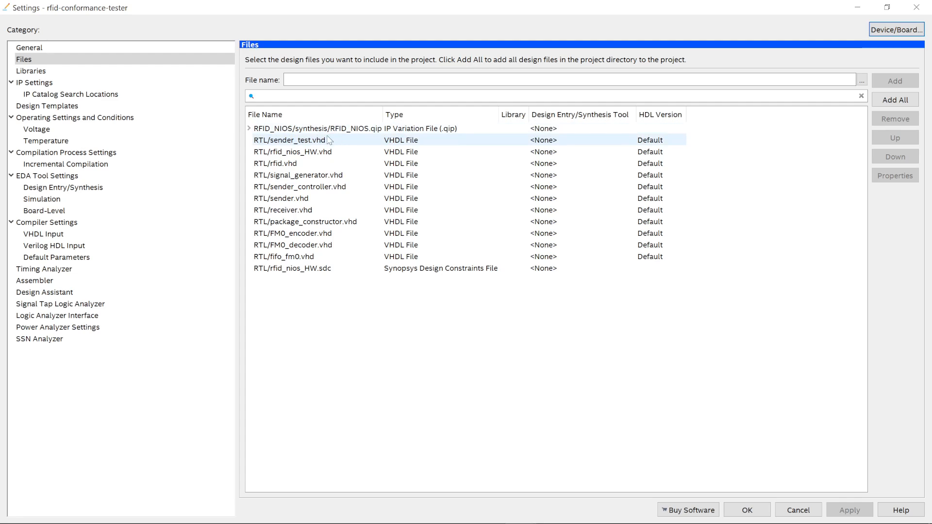
click(382, 131)
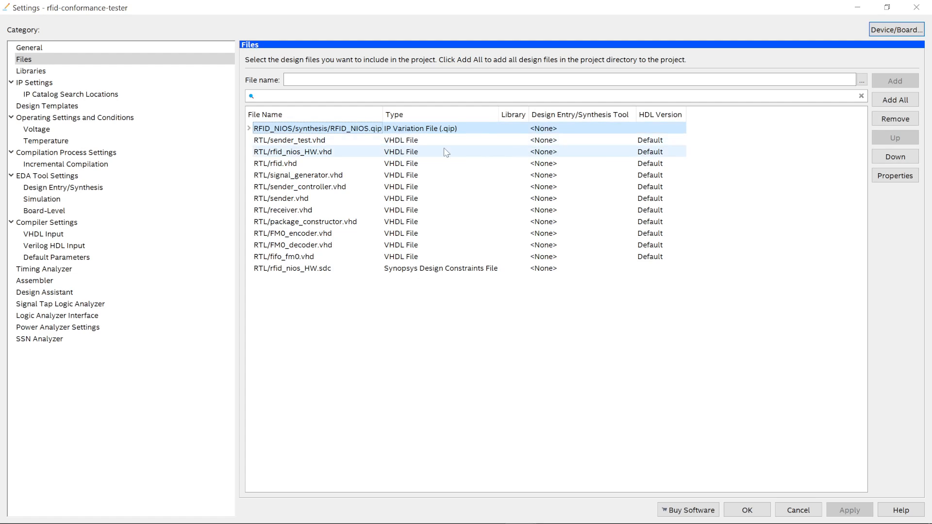
click(896, 120)
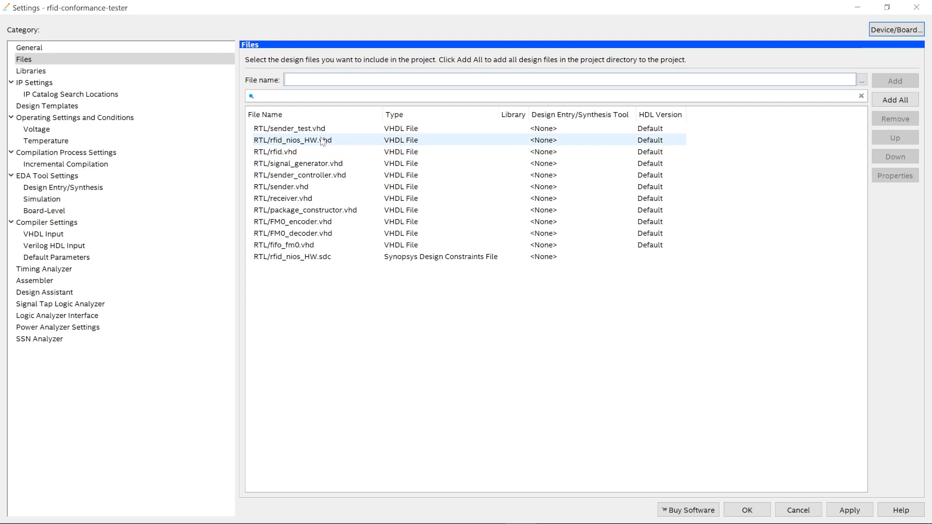
click(342, 144)
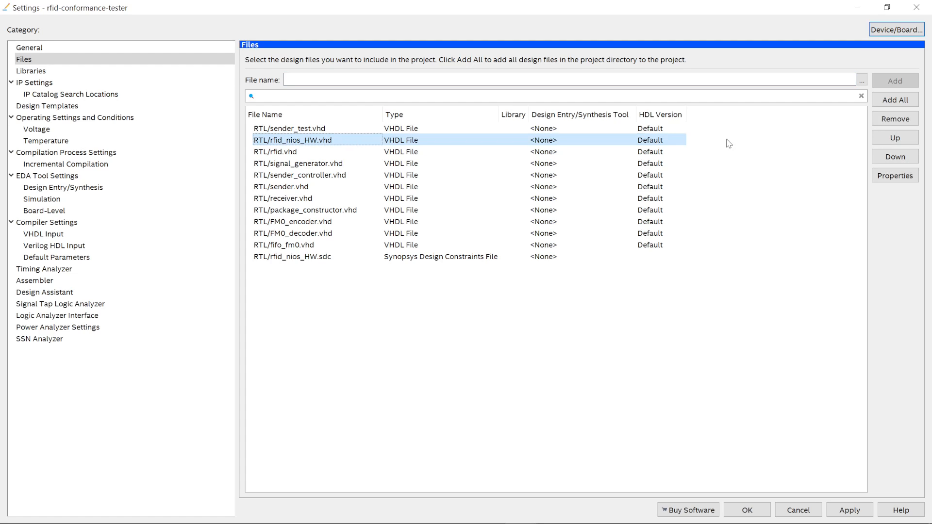
click(884, 121)
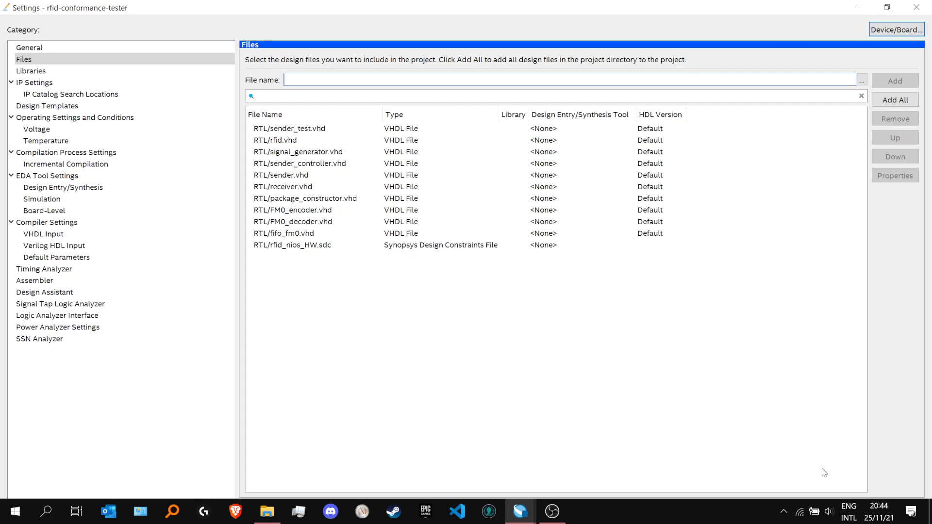
click(850, 510)
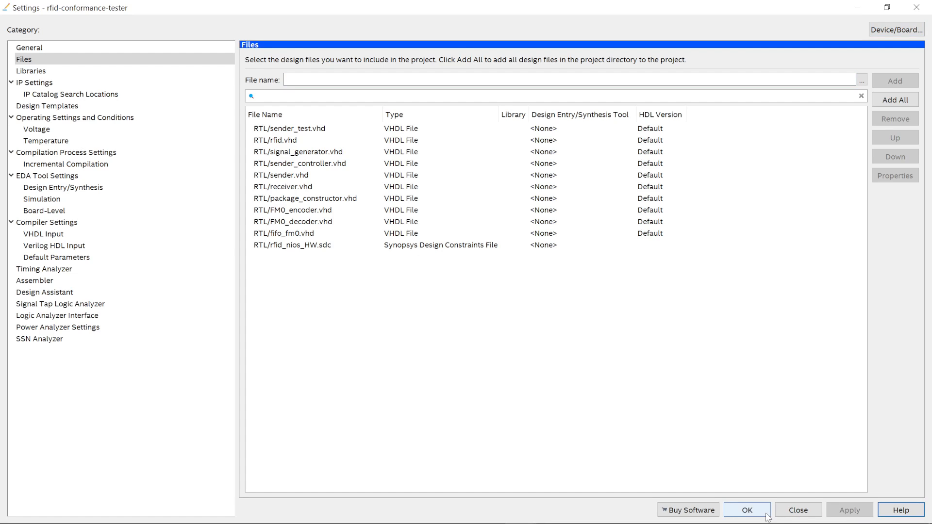
click(747, 510)
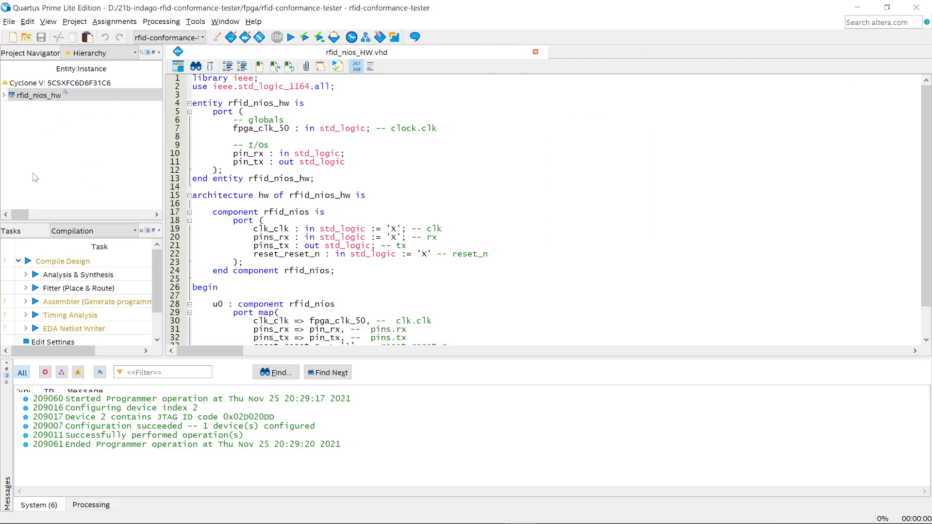
- List the project by files and set RTL/rfid.vhd as the top-level entity
click(117, 54)
click(106, 77)
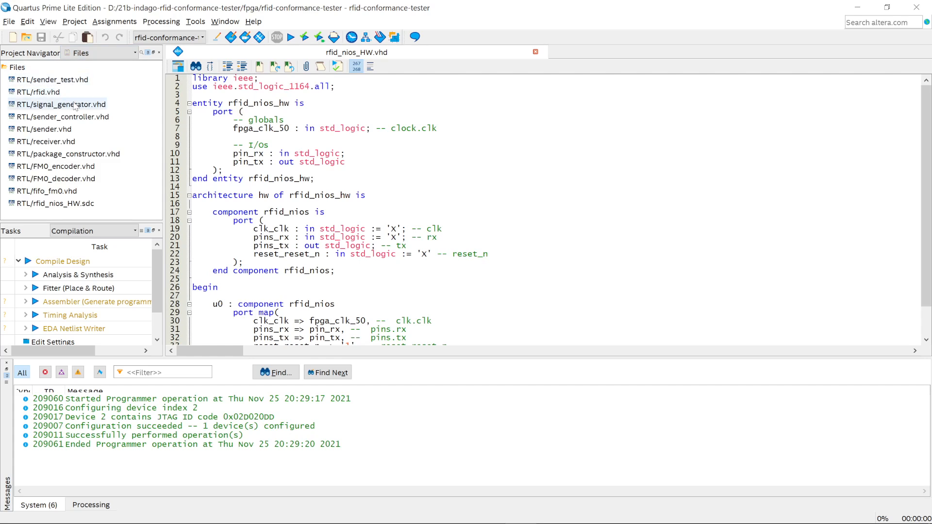
right_click(37, 95)
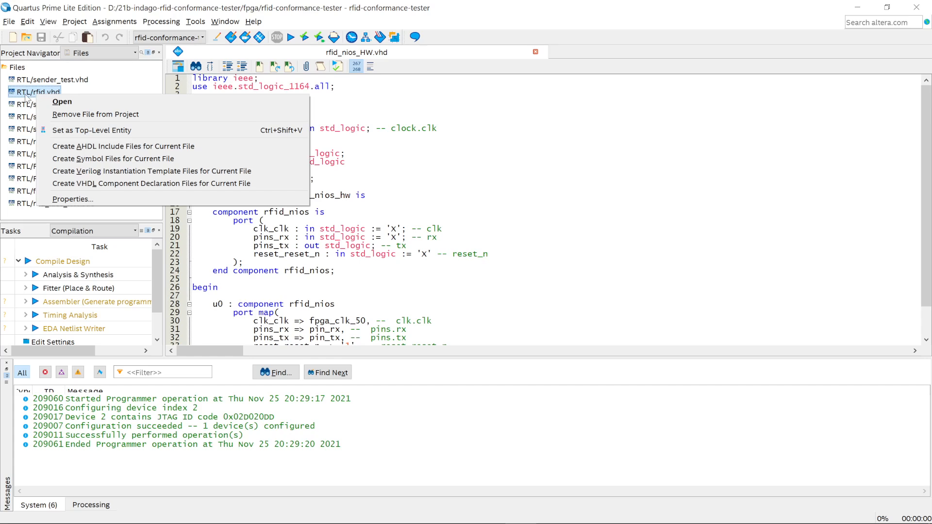
click(25, 97)
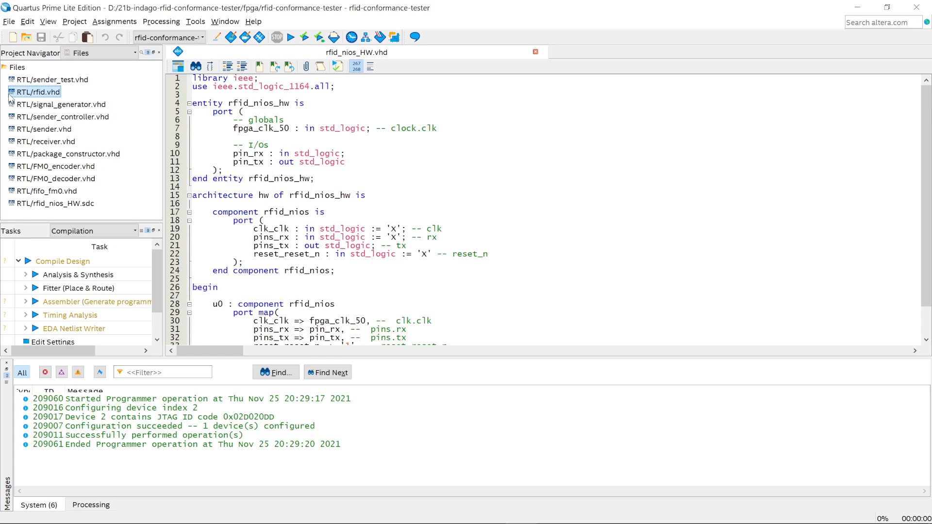
right_click(47, 94)
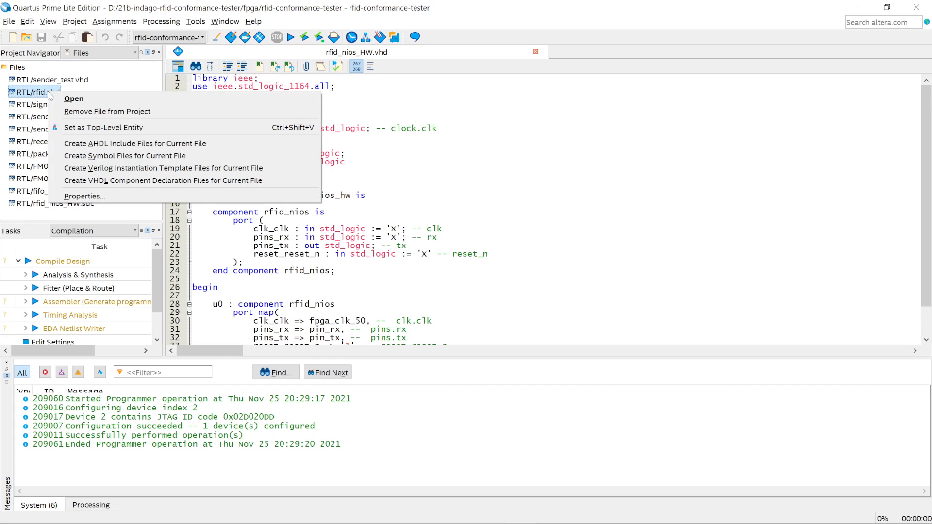
click(95, 127)
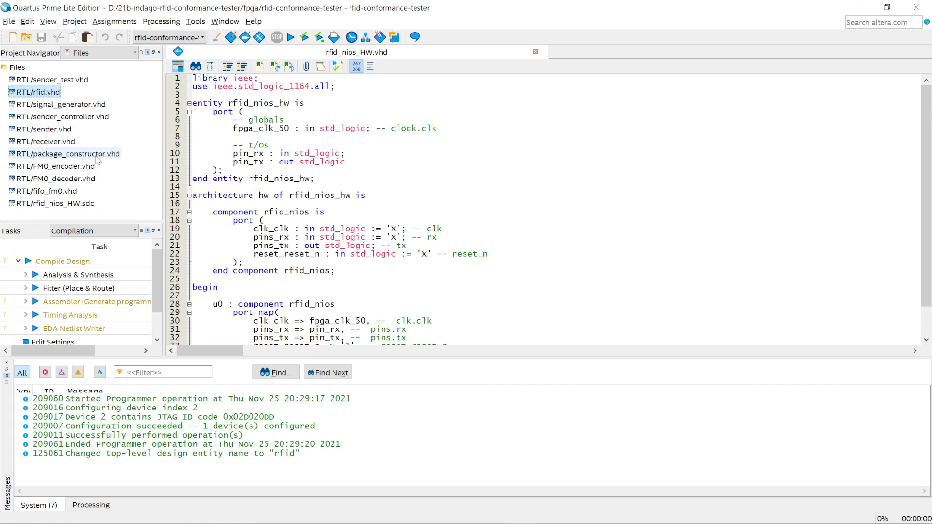
- In RTL/rfid_nios_HW.sdc, change the create_clock port name to clk, then save and close the file
double_click(83, 207)
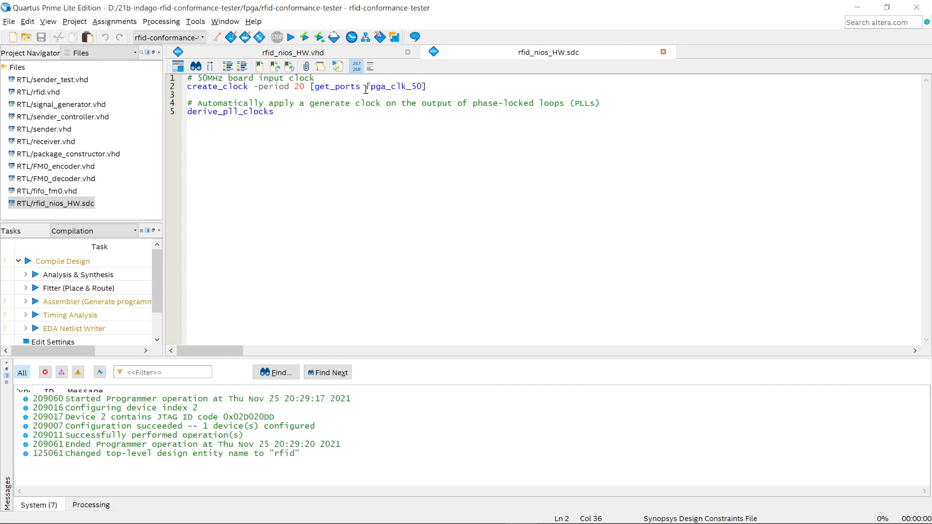
drag(366, 90, 423, 92)
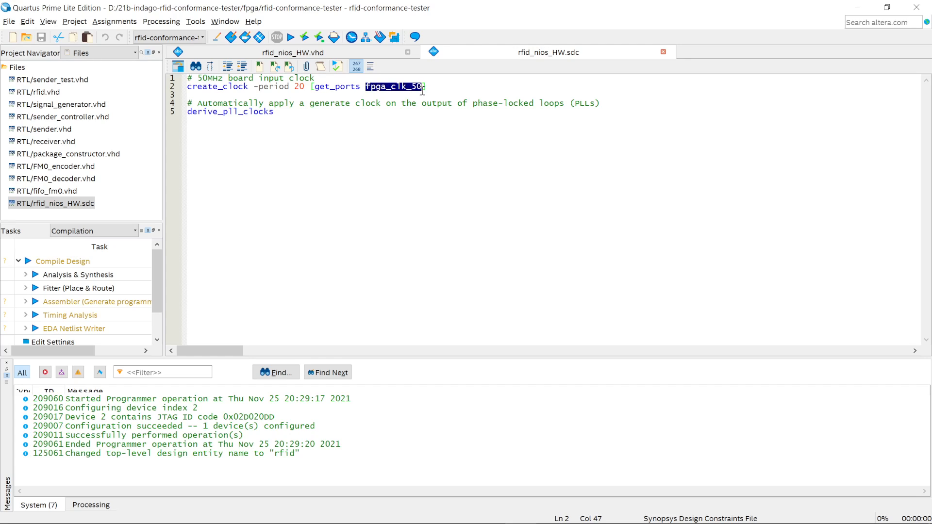
click(422, 92)
key(BackSpace)
key(BackSpace)
key(BackSpace)
key(Up)
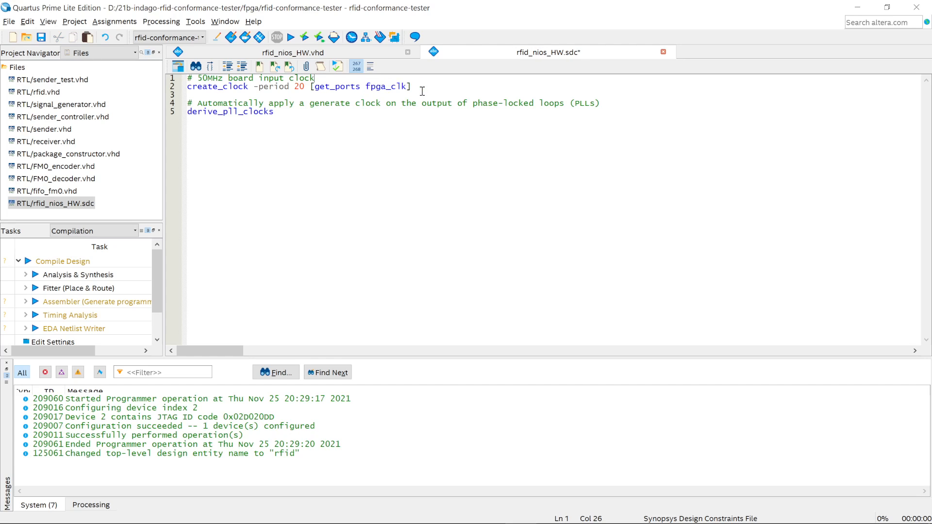
drag(391, 91, 394, 90)
click(394, 90)
key(BackSpace)
key(BackSpace)
key(BackSpace)
key(BackSpace)
key(BackSpace)
key(ctrl+s)
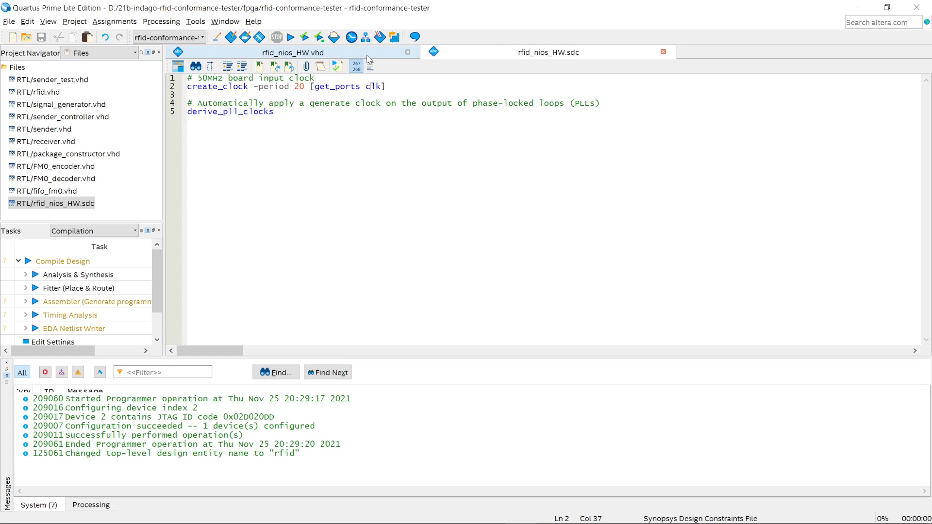
click(664, 53)
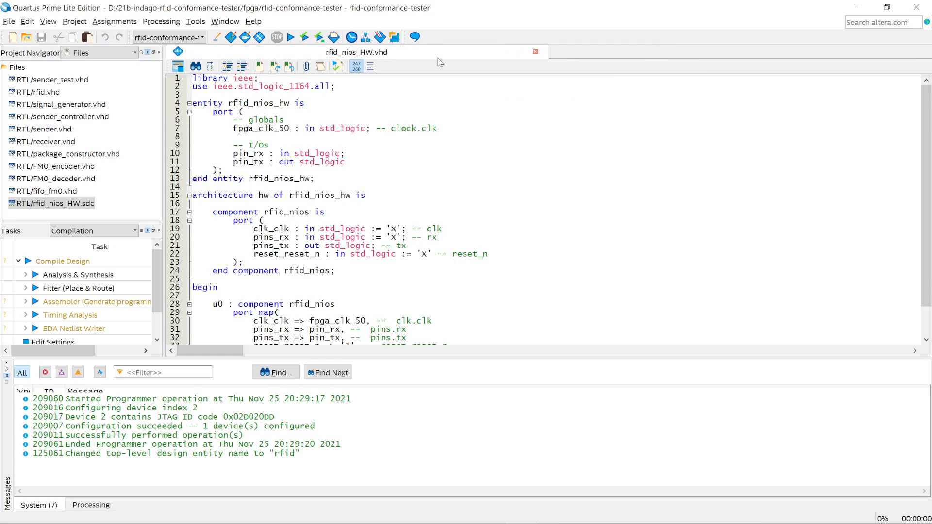
- Replace the open rfid_nios_HW.vhd with RTL/rfid.vhd in the editor and start a full compilation
click(541, 53)
double_click(39, 92)
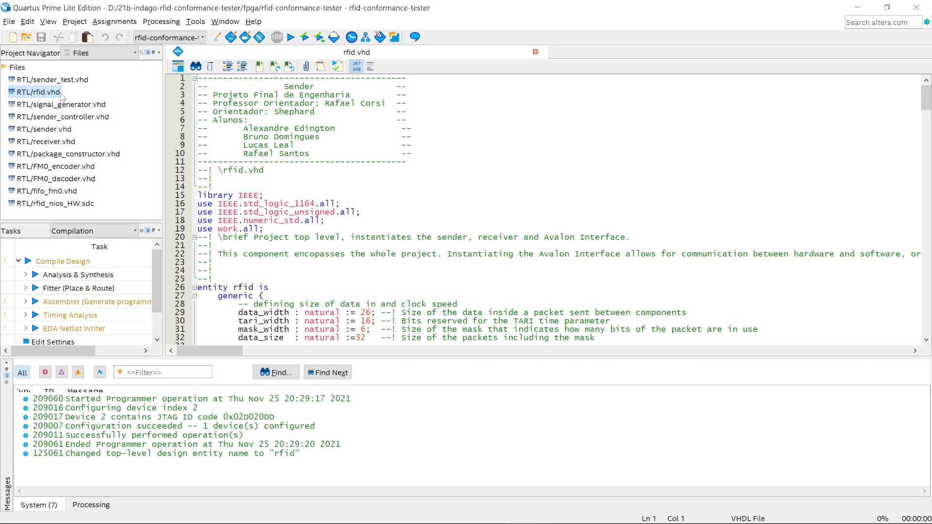
click(400, 213)
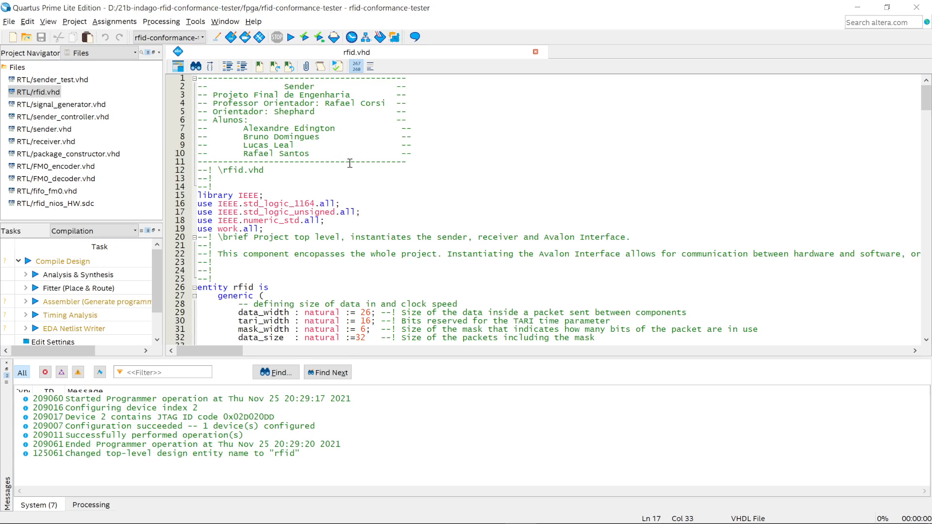
click(290, 37)
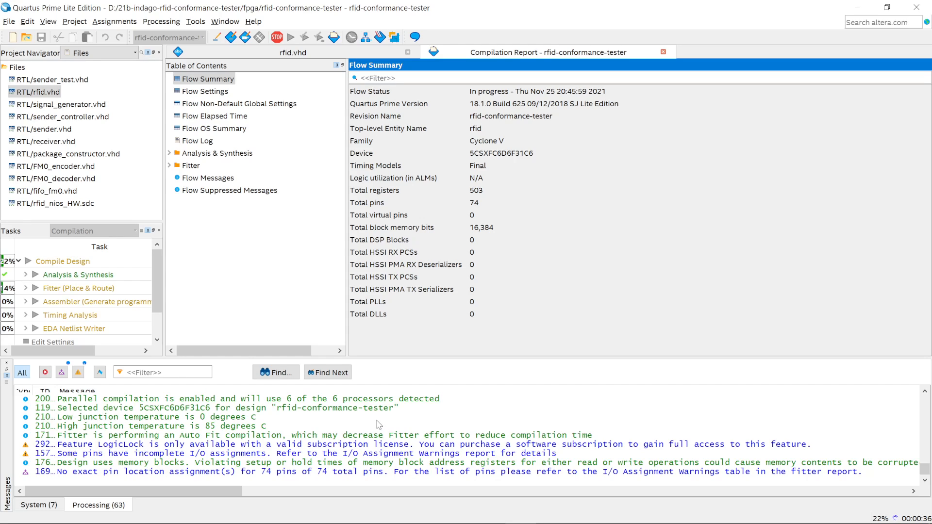
- Check the critical warnings and warnings of the running compilation, including the details of the ignored location assignments
click(64, 373)
click(62, 372)
click(78, 372)
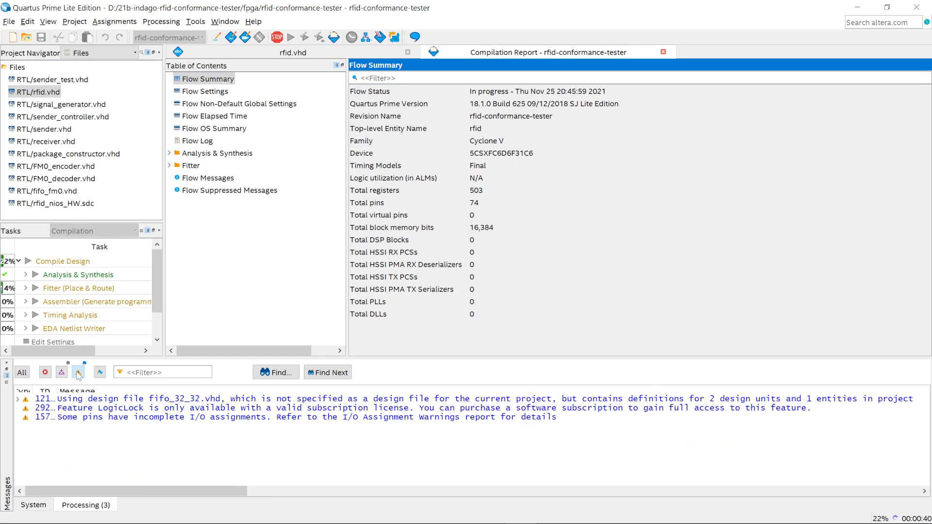
click(78, 374)
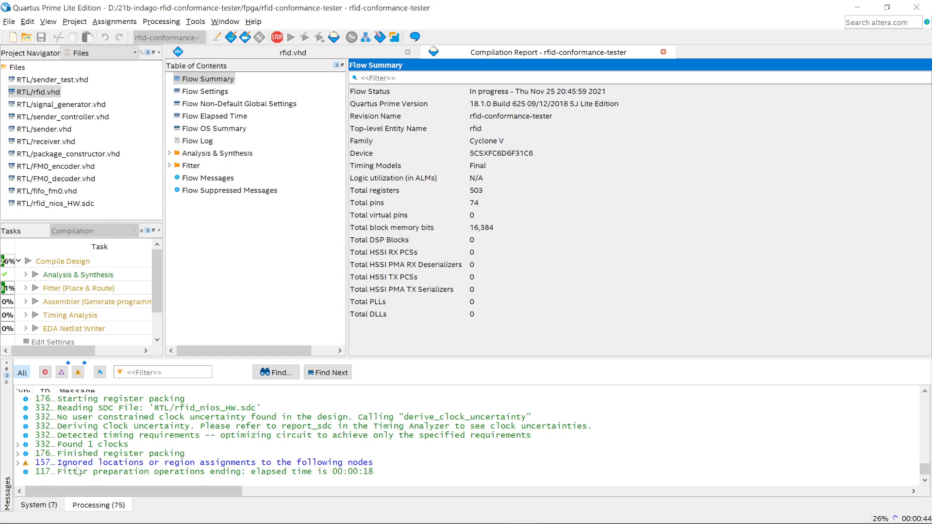
click(18, 463)
click(18, 463)
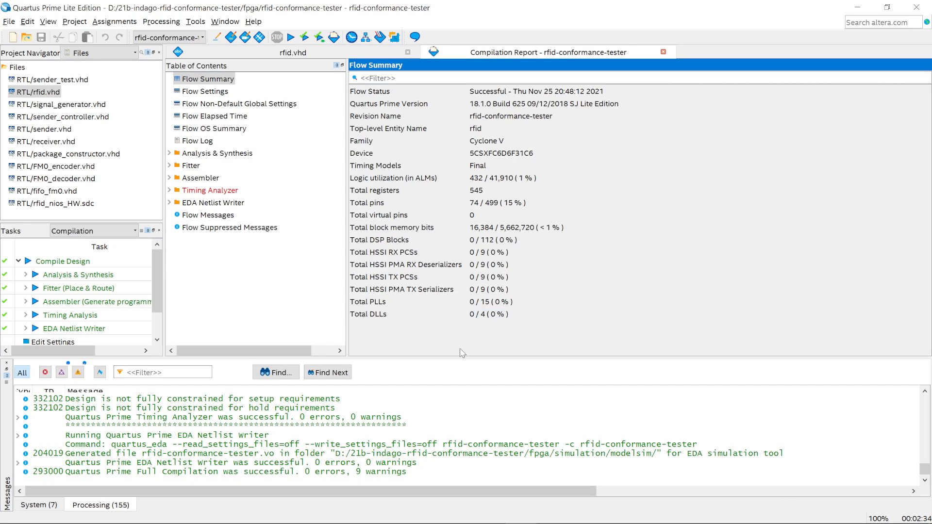
- Launch Platform Designer and open the RFID_NIOS.qsys system from the project's fpga folder
click(195, 23)
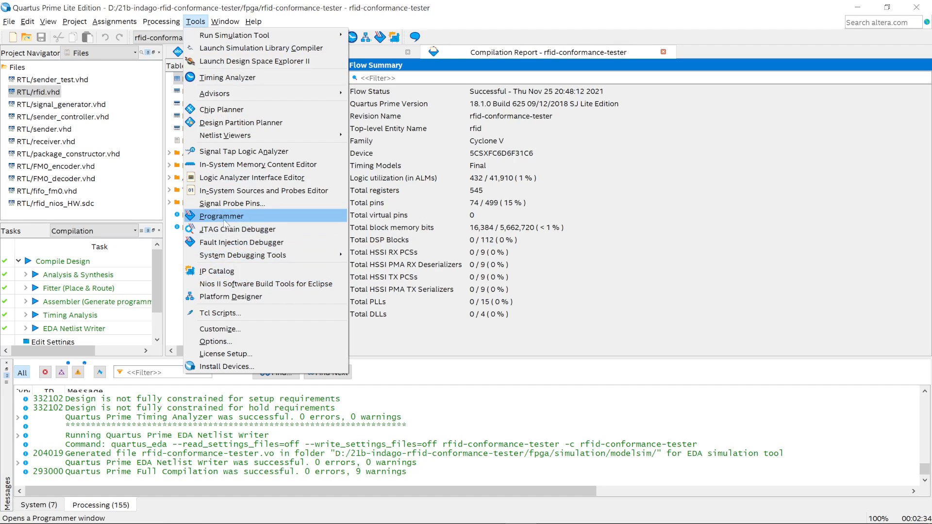
click(267, 298)
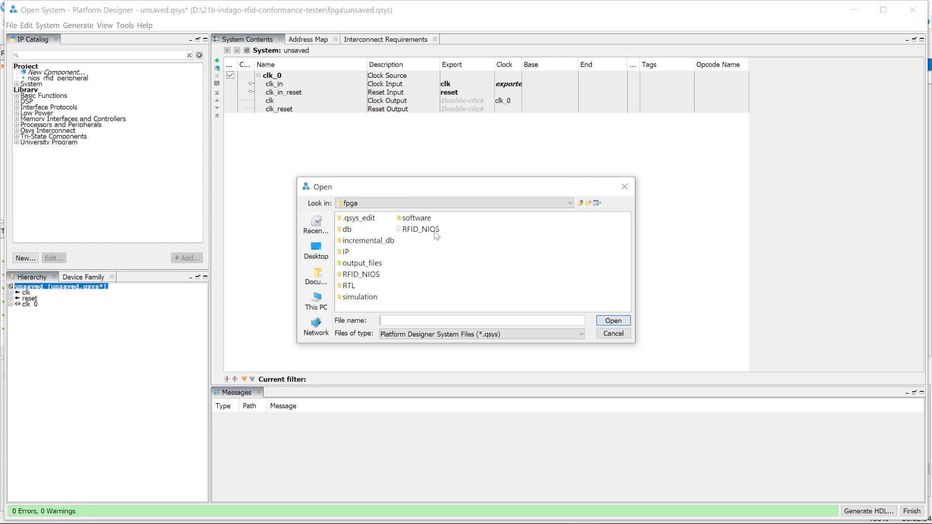
click(581, 203)
click(581, 203)
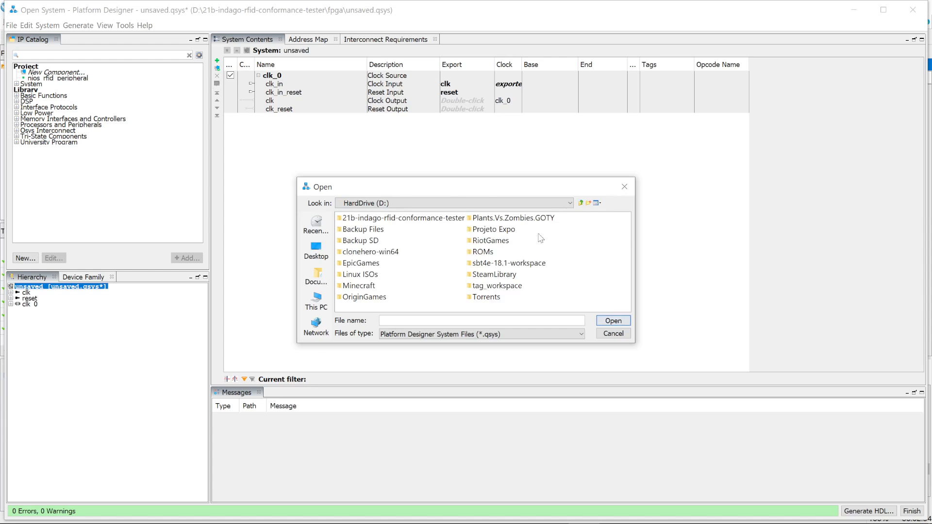
double_click(410, 220)
click(350, 265)
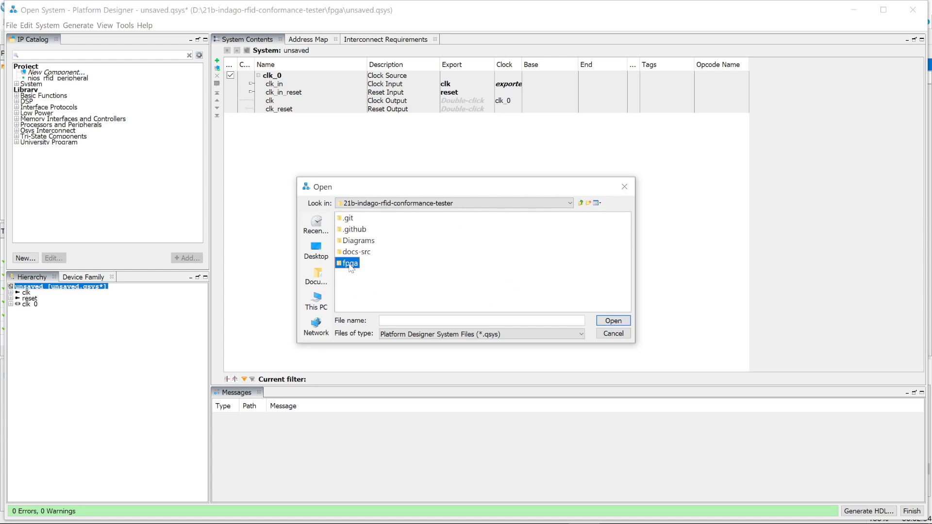
click(351, 266)
double_click(351, 265)
click(418, 230)
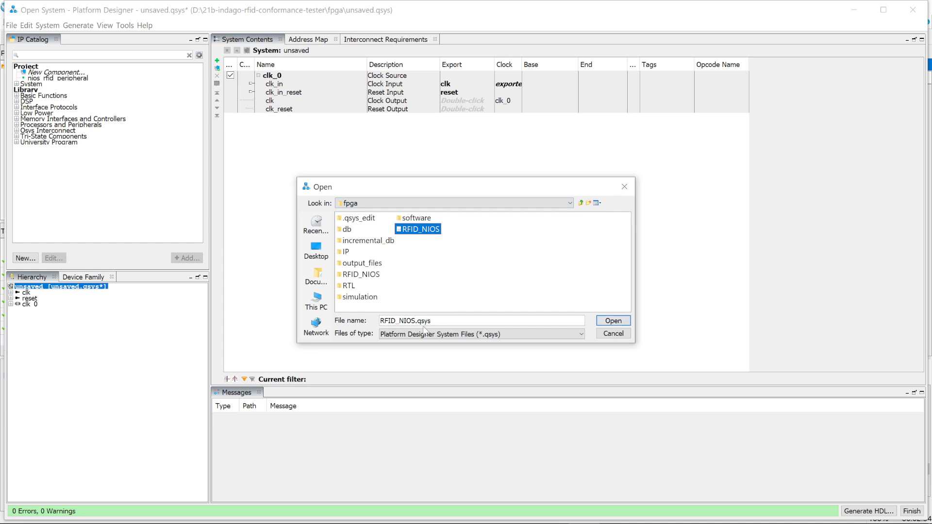
click(415, 226)
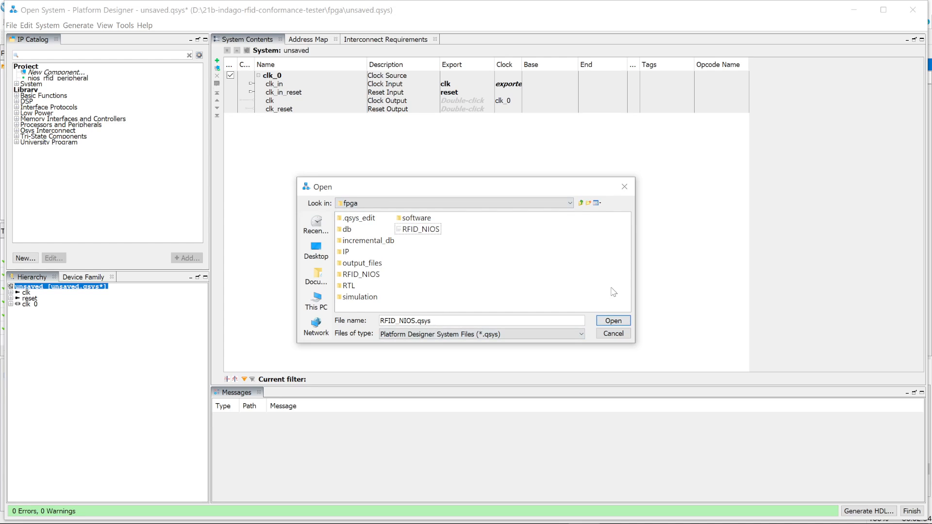
double_click(401, 231)
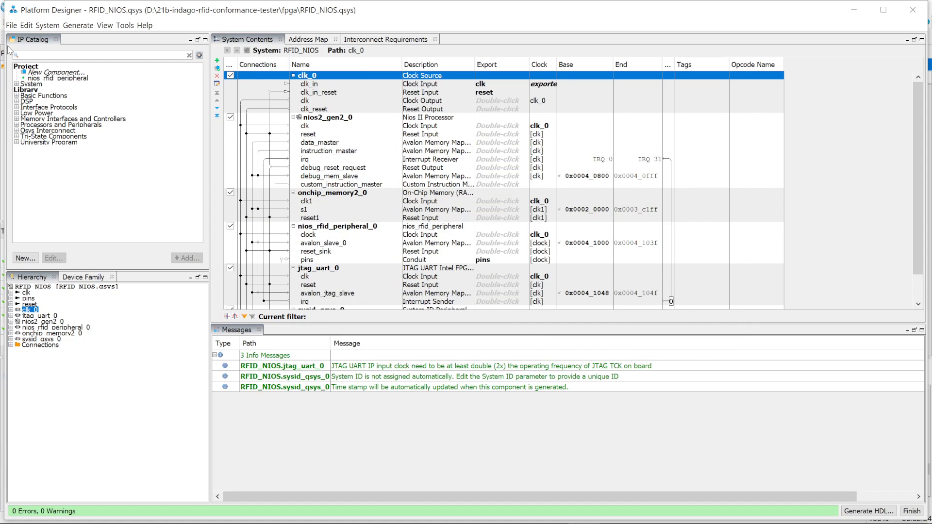
- Generate a testbench system for RFID_NIOS with standard BFMs, a VHDL simulation model and the fpga/RFID_NIOS output path
click(86, 27)
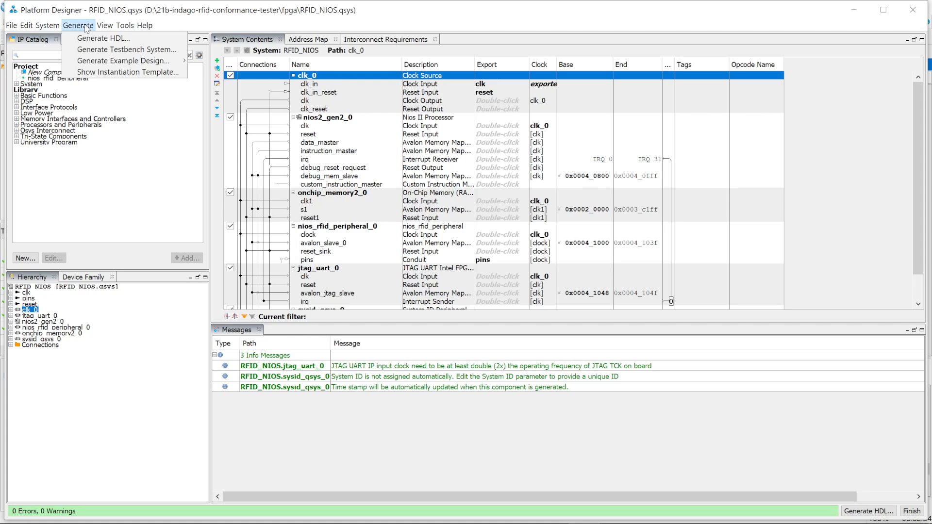
click(113, 51)
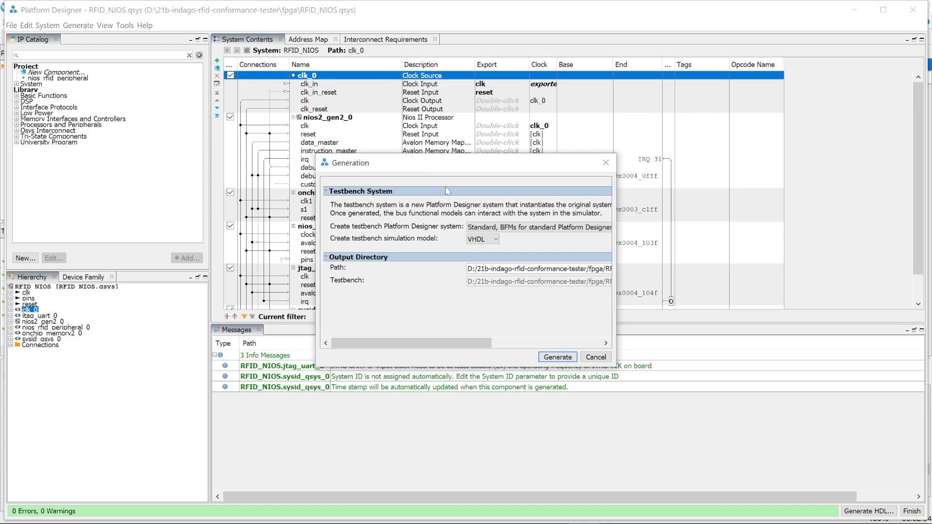
drag(415, 171, 301, 81)
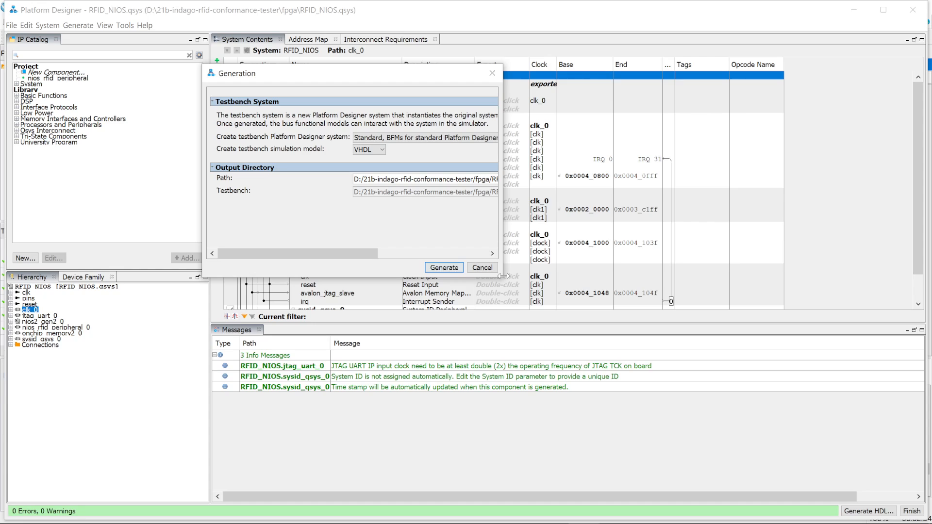
mouse_move(505, 276)
mouse_down()
mouse_move(734, 293)
mouse_move(781, 336)
mouse_up()
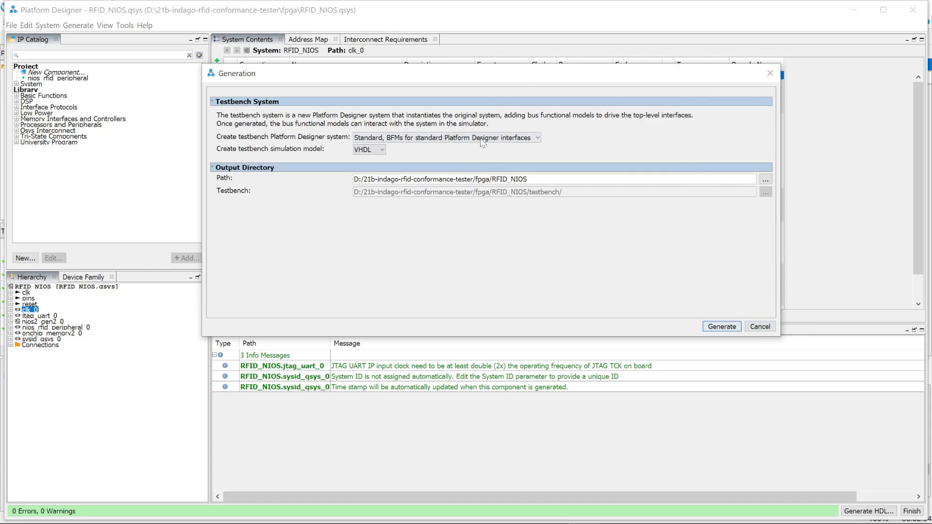
click(367, 151)
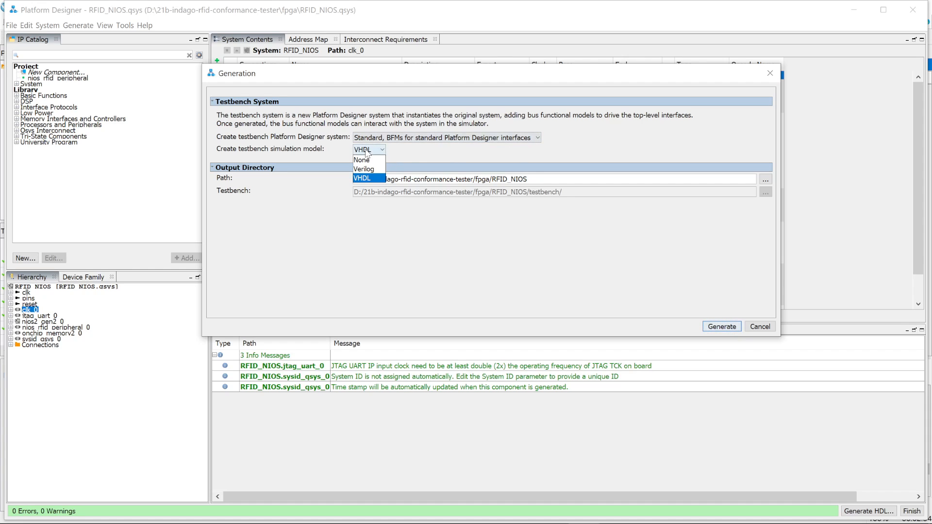
click(437, 147)
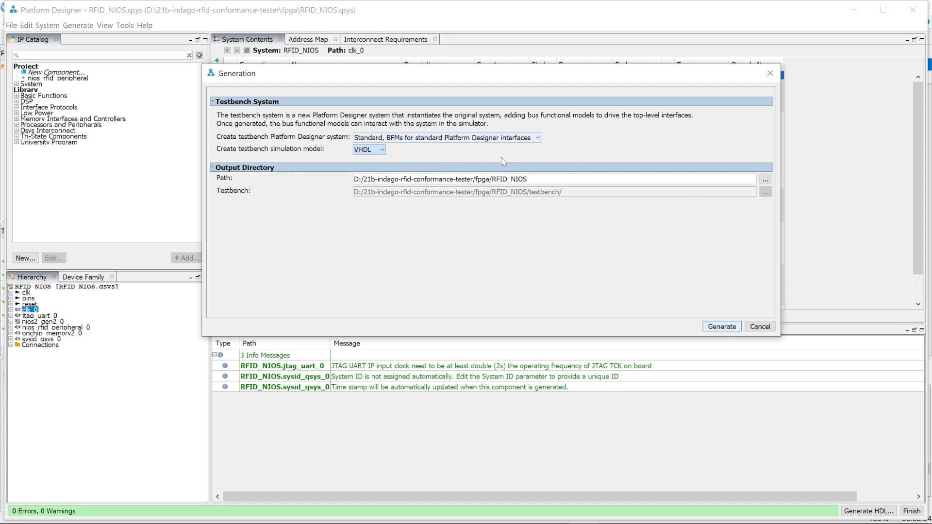
click(722, 327)
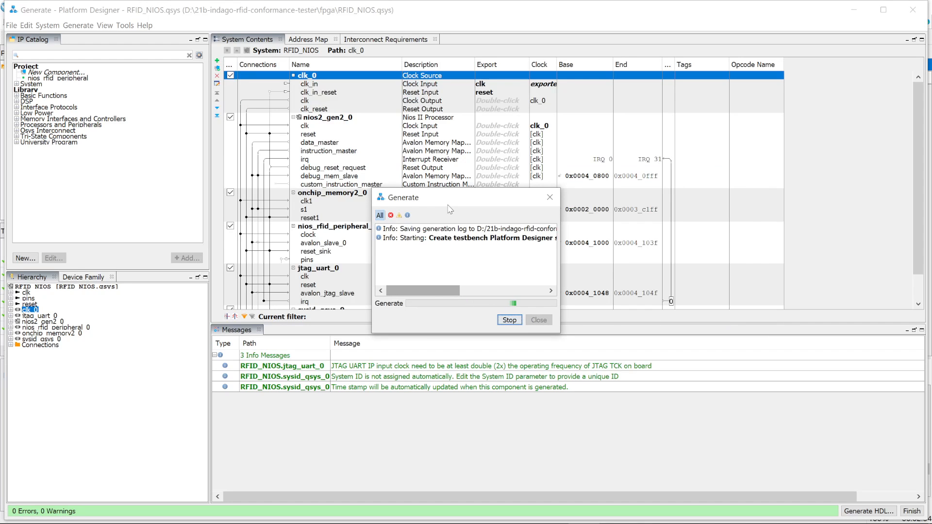
- Enlarge the generation log to follow the testbench generation, and examine its warnings once it completes
drag(448, 204, 411, 179)
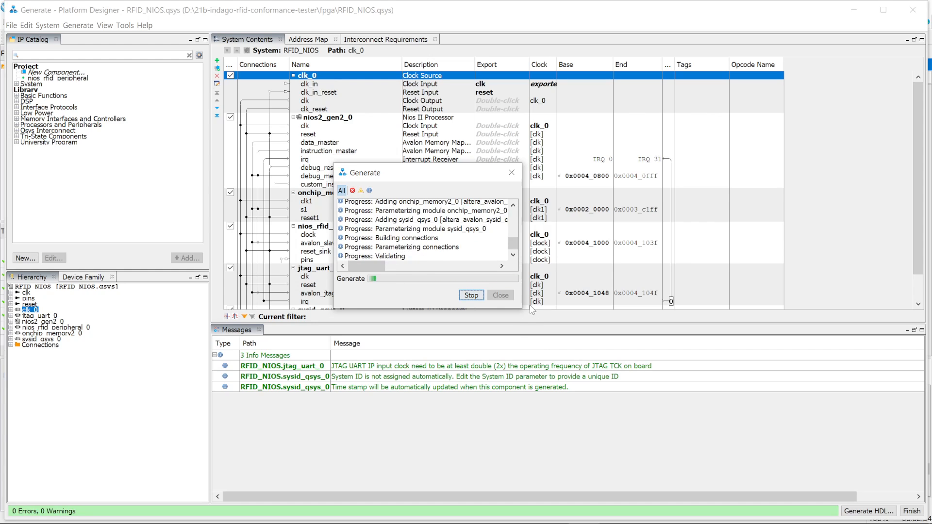
drag(522, 305, 736, 346)
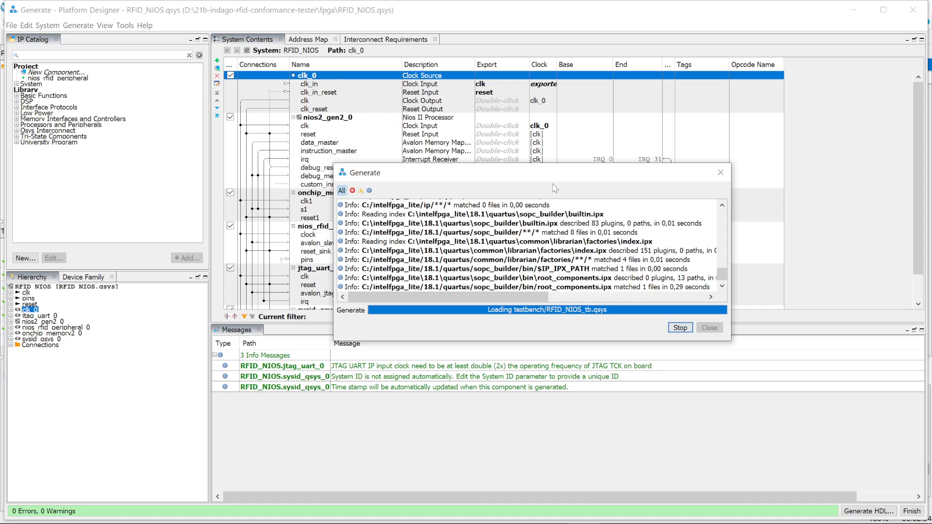
drag(531, 174, 489, 154)
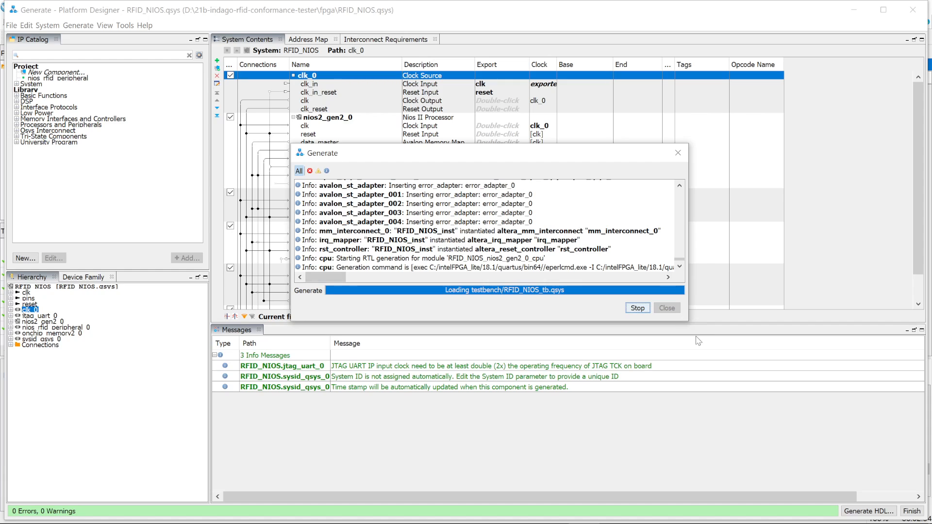
drag(689, 322, 814, 466)
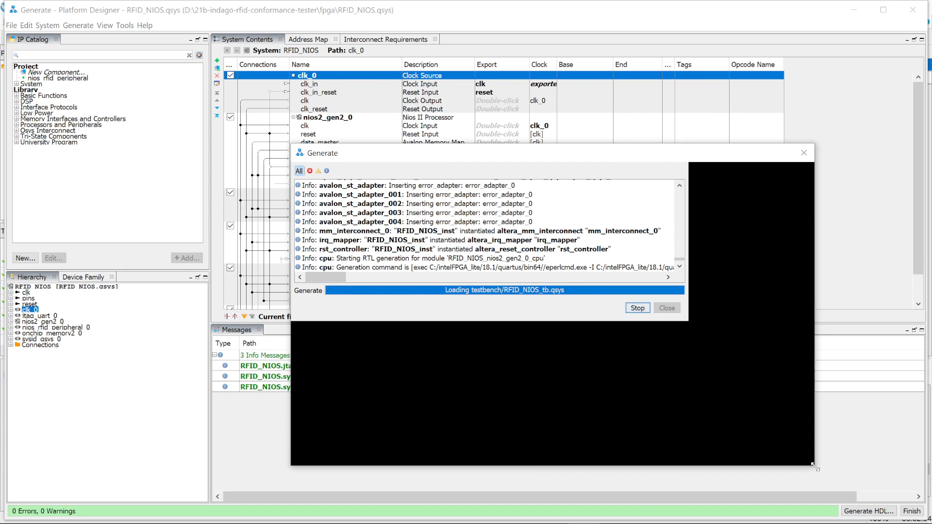
drag(552, 162, 490, 85)
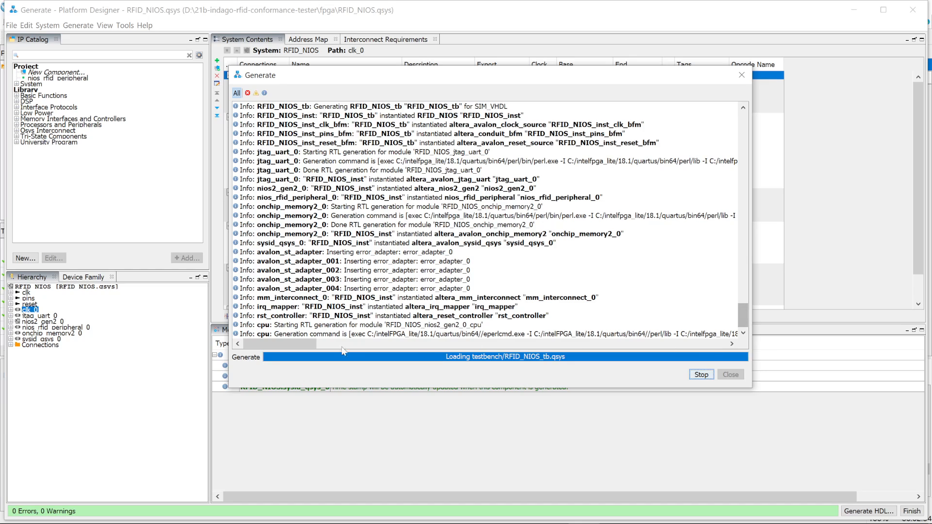
mouse_move(314, 344)
mouse_down()
mouse_move(684, 346)
mouse_move(314, 346)
mouse_up()
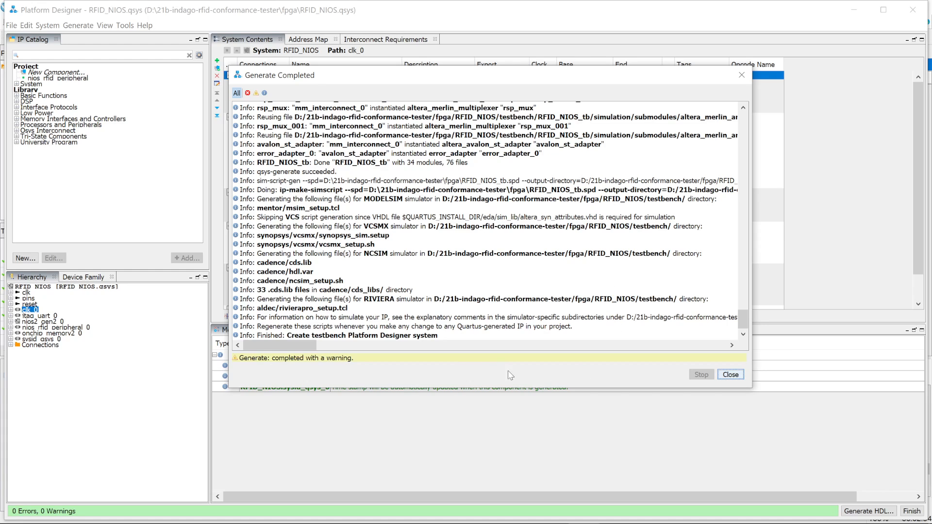
click(256, 93)
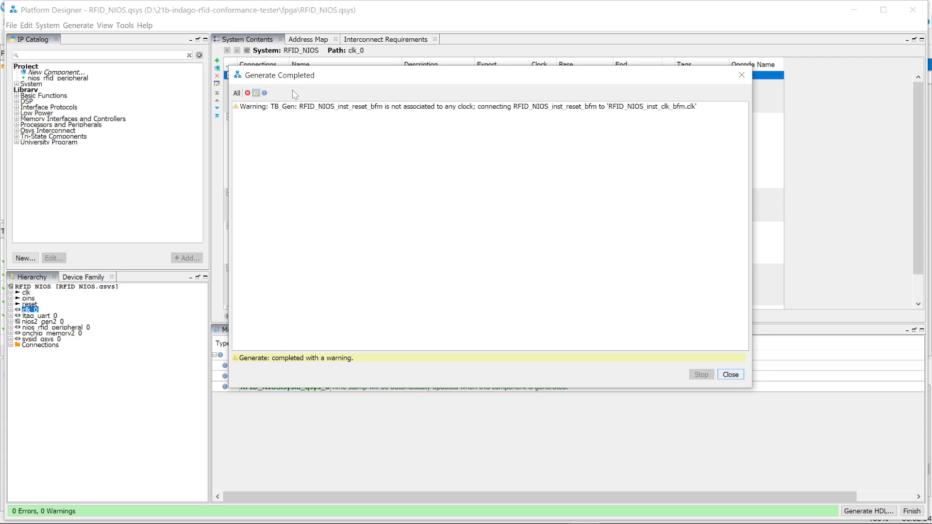
click(256, 93)
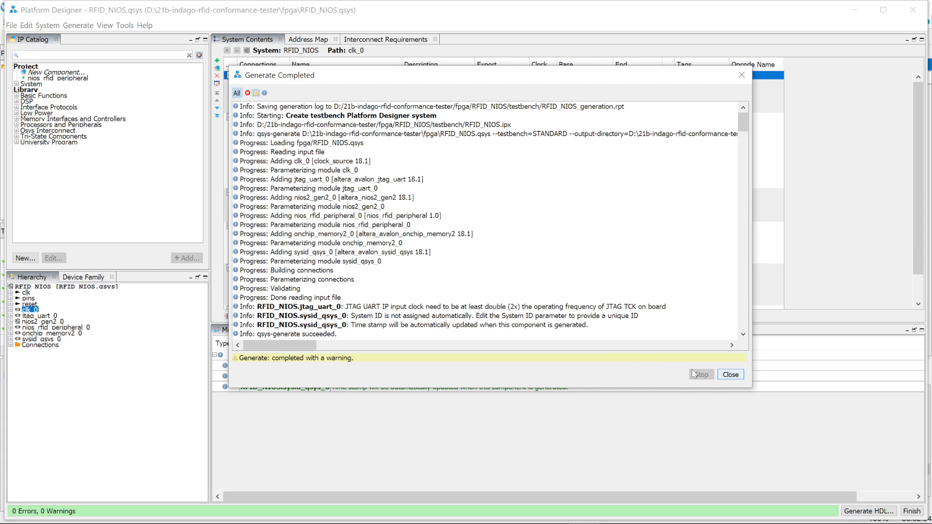
- Close the generation log and Platform Designer, and launch Nios II Software Build Tools for Eclipse from Quartus
click(730, 375)
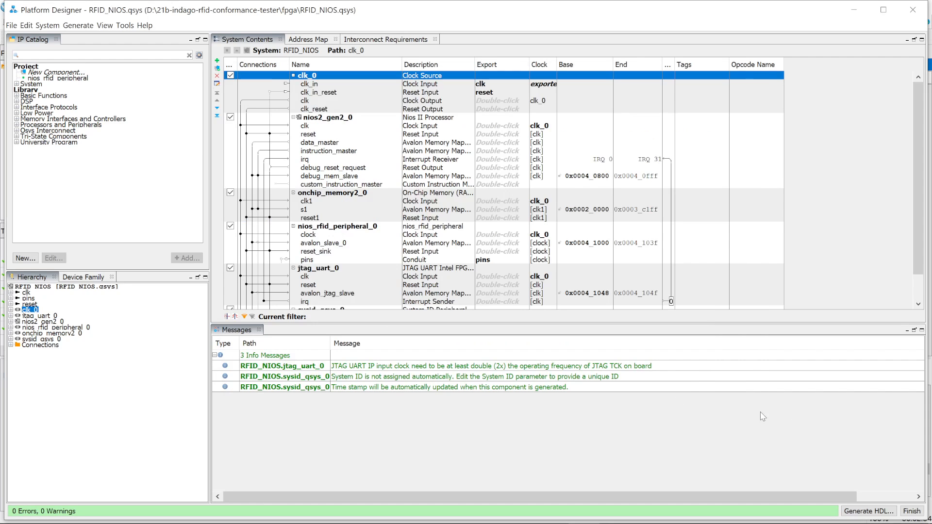
click(916, 18)
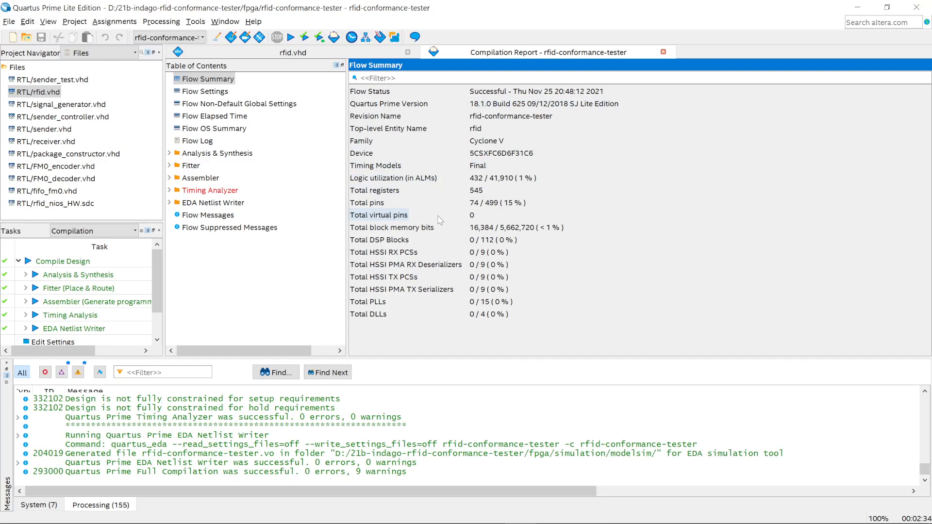
click(199, 22)
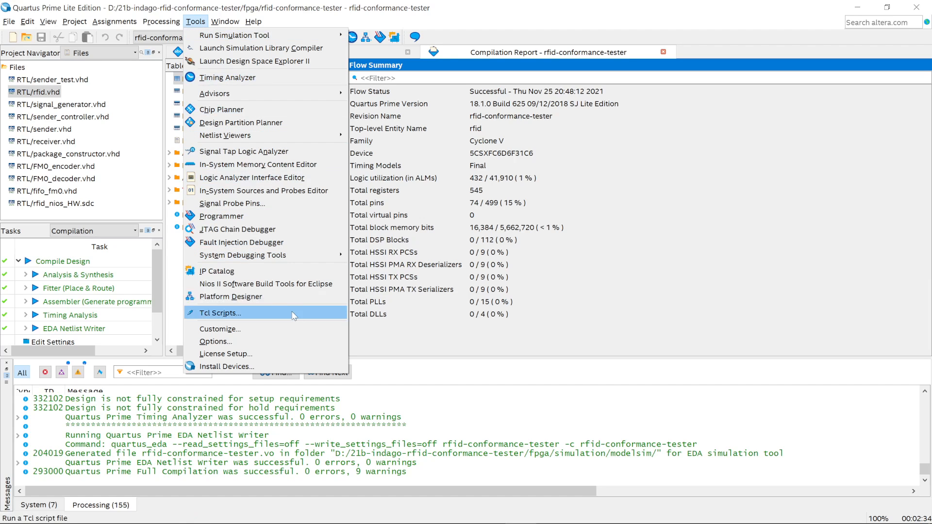
click(263, 285)
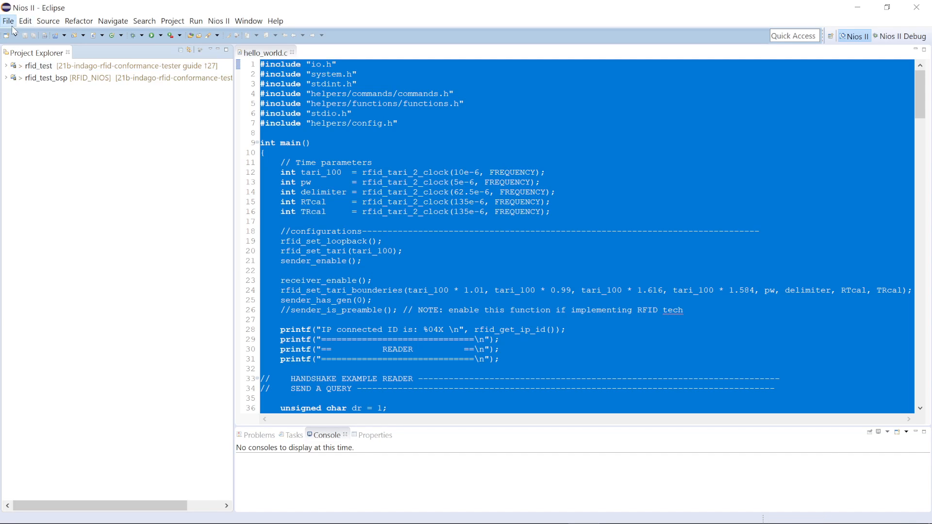
click(8, 21)
mouse_move(117, 200)
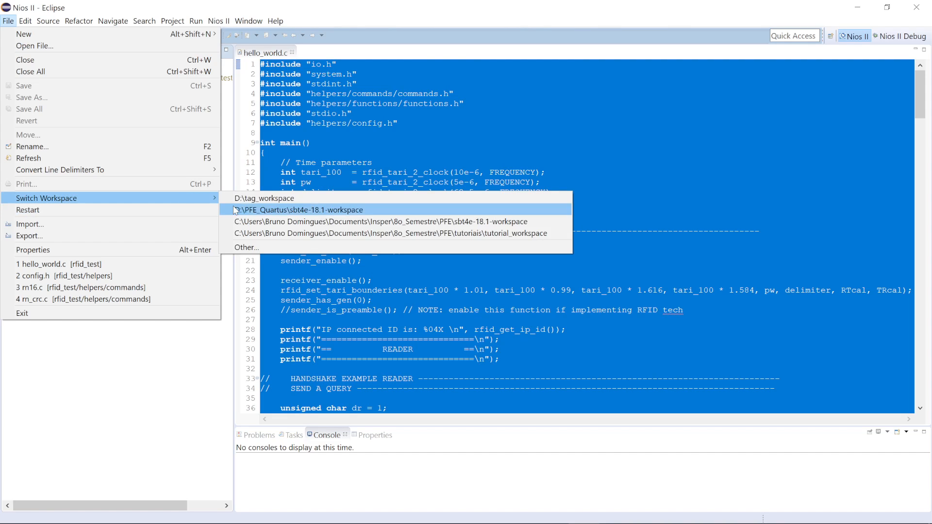
click(260, 249)
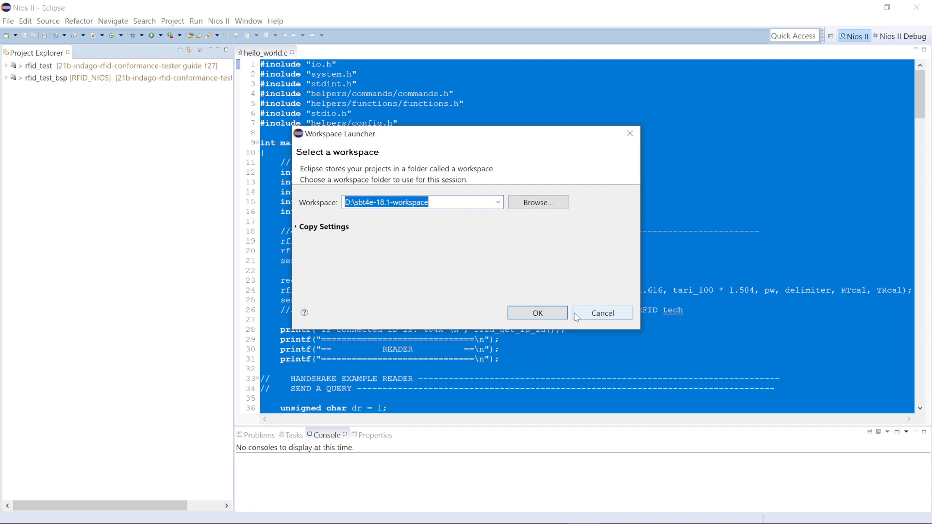
click(602, 315)
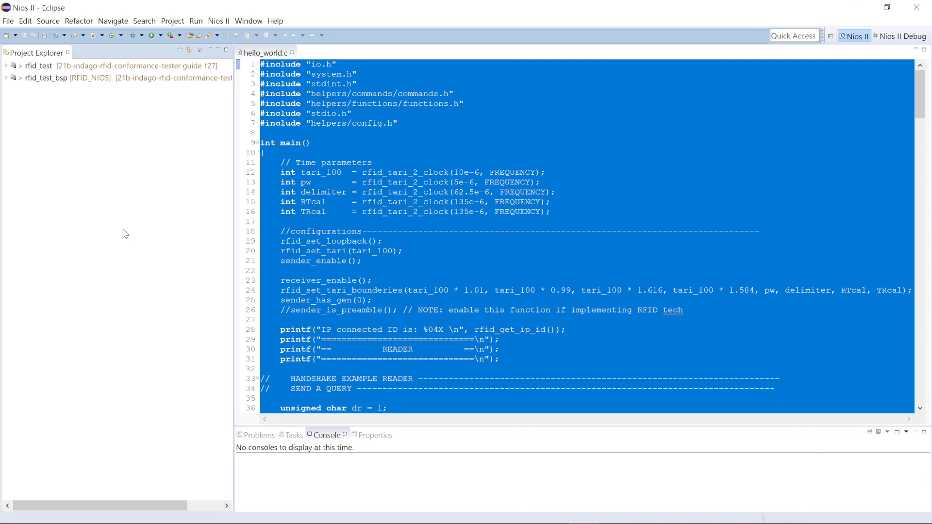
- Remove the rfid_test project from the workspace without deleting its contents on disk
click(54, 78)
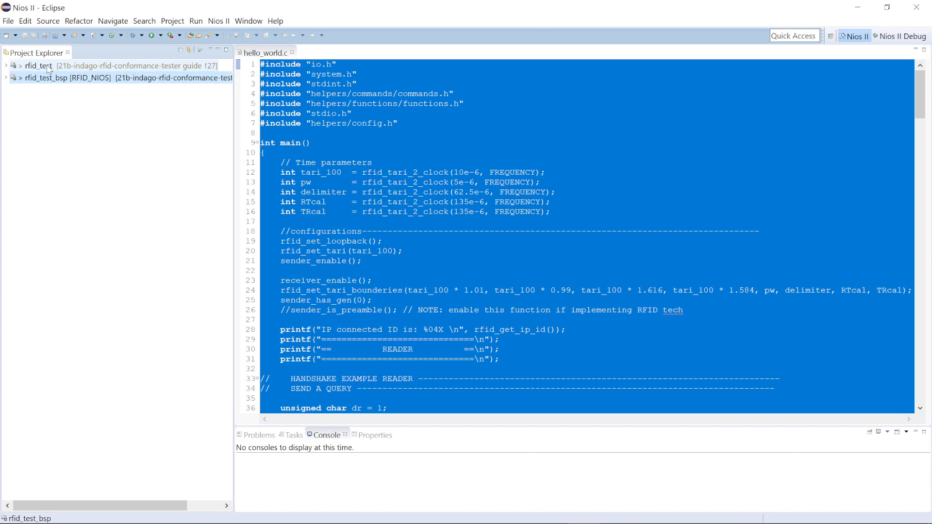
click(47, 67)
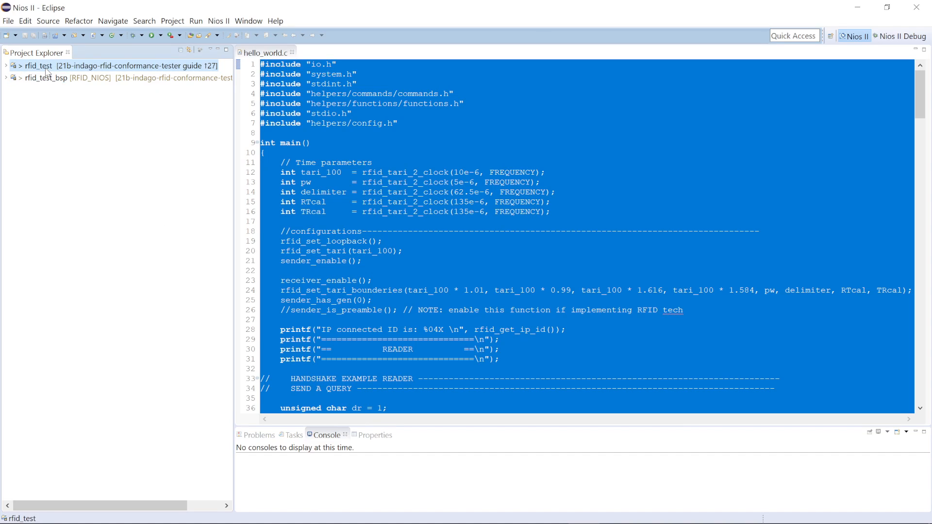
right_click(47, 71)
click(94, 136)
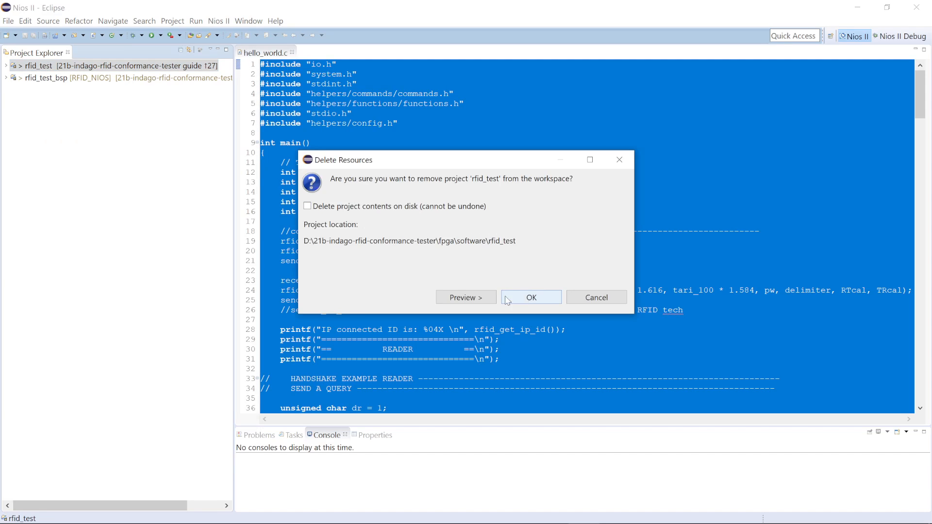
click(548, 298)
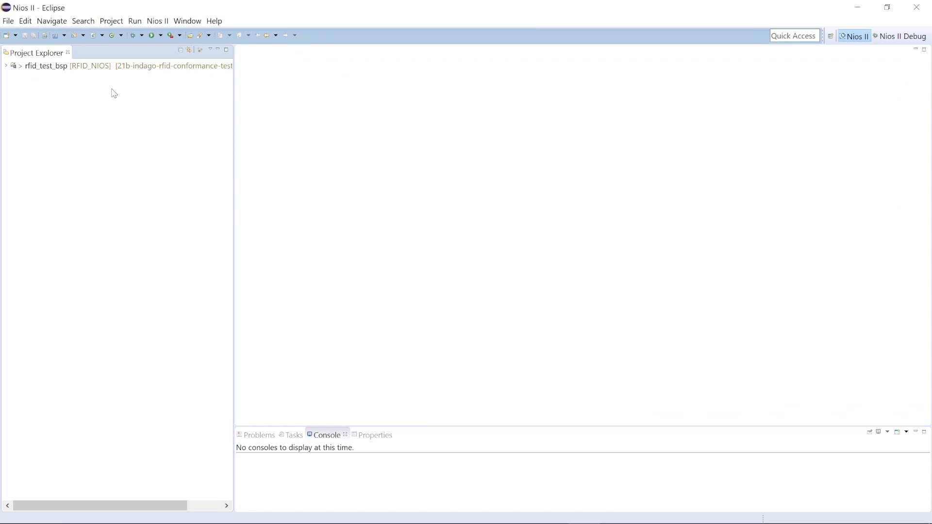
- Remove the rfid_test_bsp project from the workspace as well, keeping its files on disk despite the out-of-sync resources
right_click(102, 71)
click(171, 141)
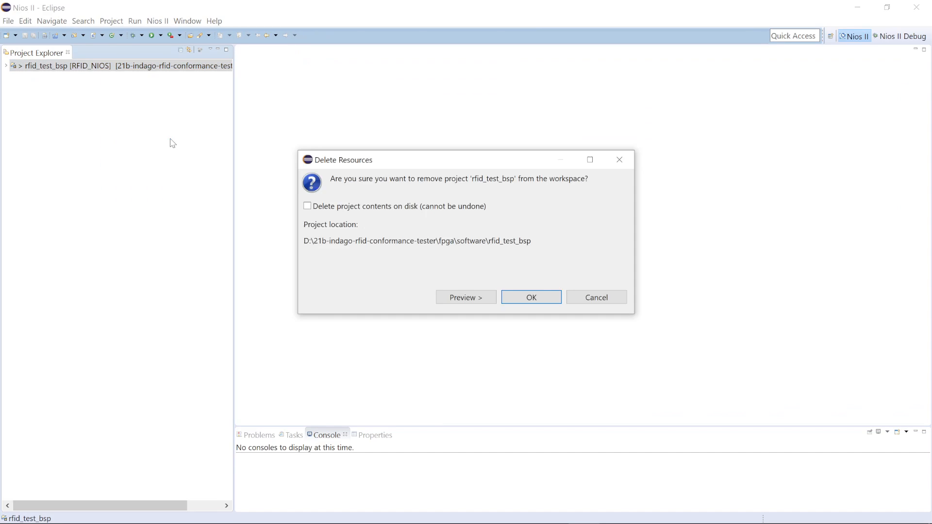
click(531, 297)
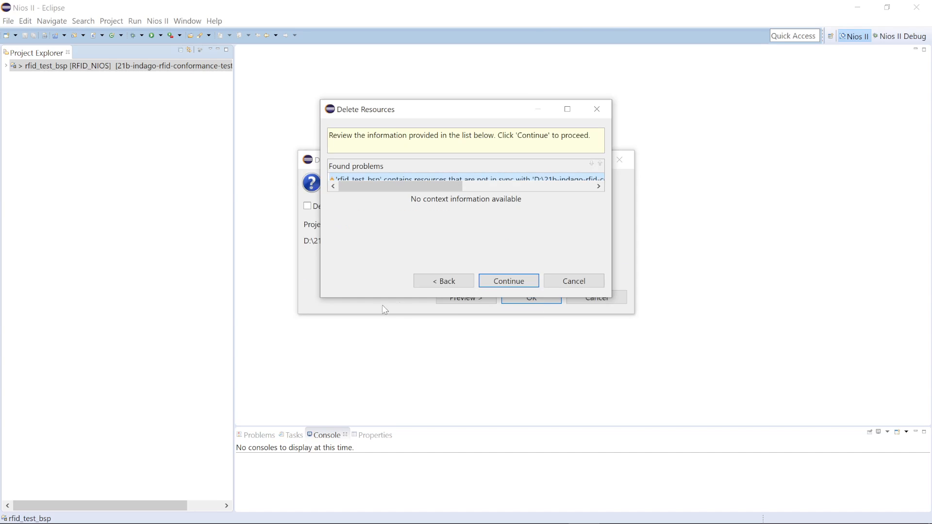
click(508, 281)
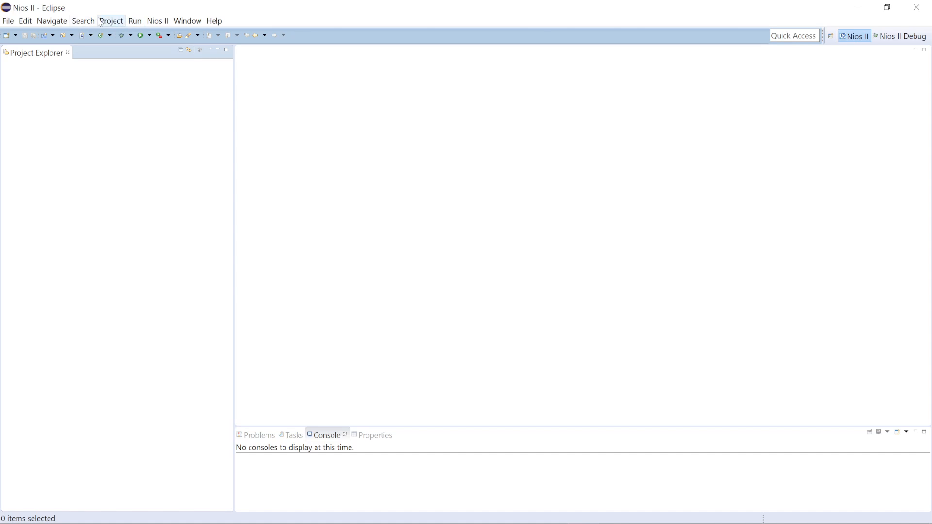
- Start importing a Nios II Software Build Tools project into the workspace, enlarging the import dialog to show all sources
click(8, 20)
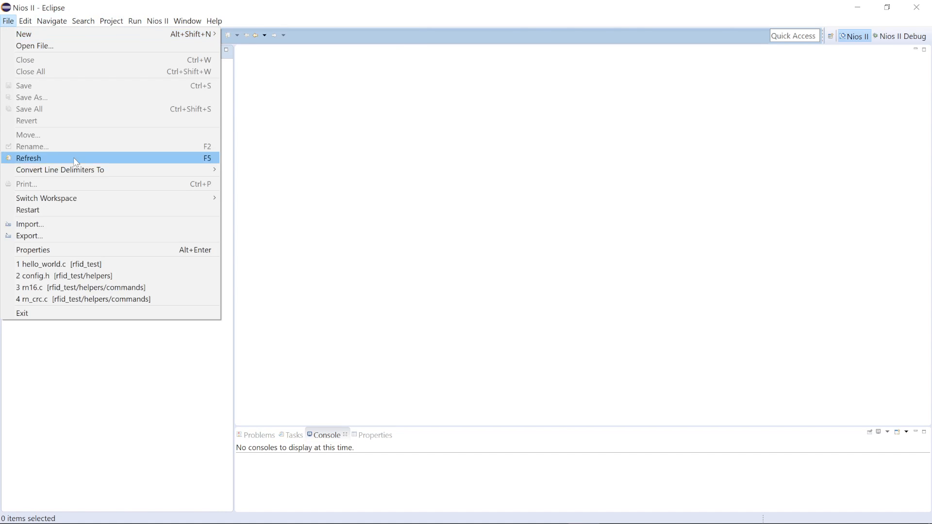
click(55, 225)
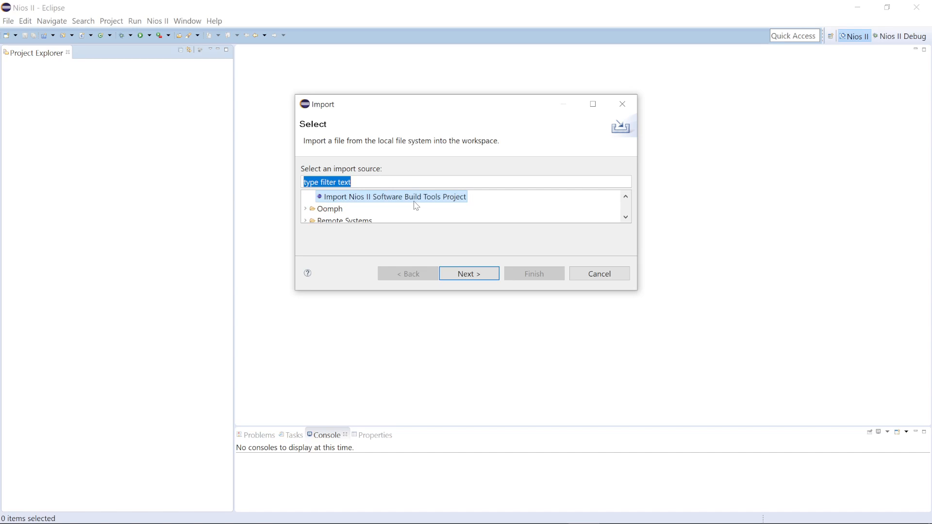
drag(637, 291, 802, 457)
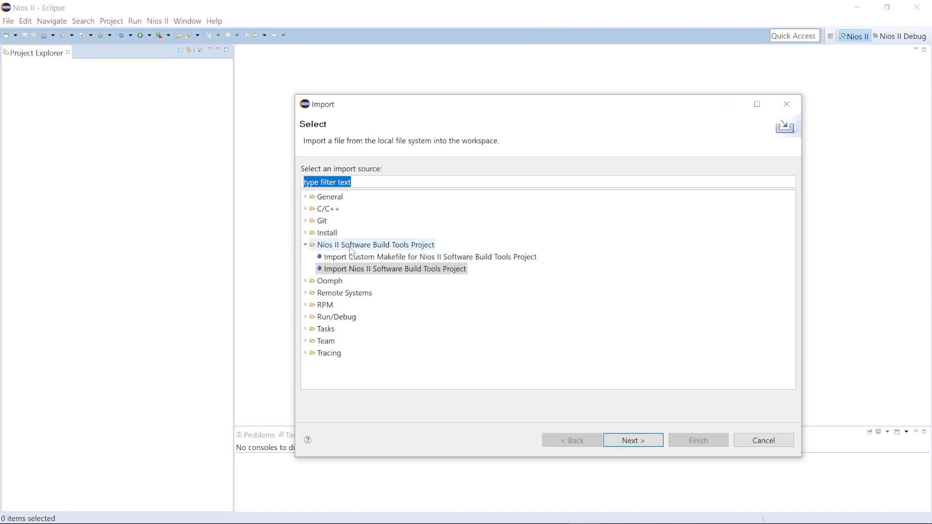
double_click(422, 273)
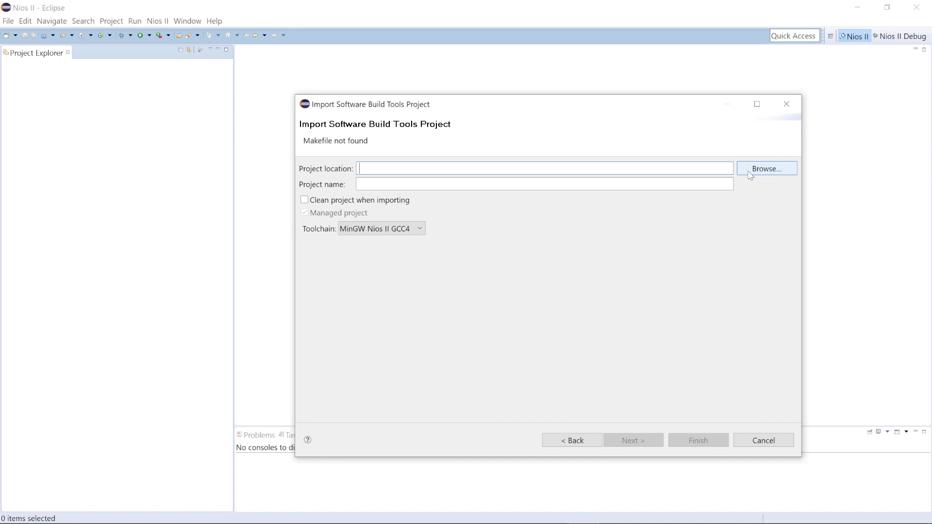
- Set the project location to the fpga\software\rfid_test folder of 21b-indago-rfid-conformance-tester on drive D
click(753, 173)
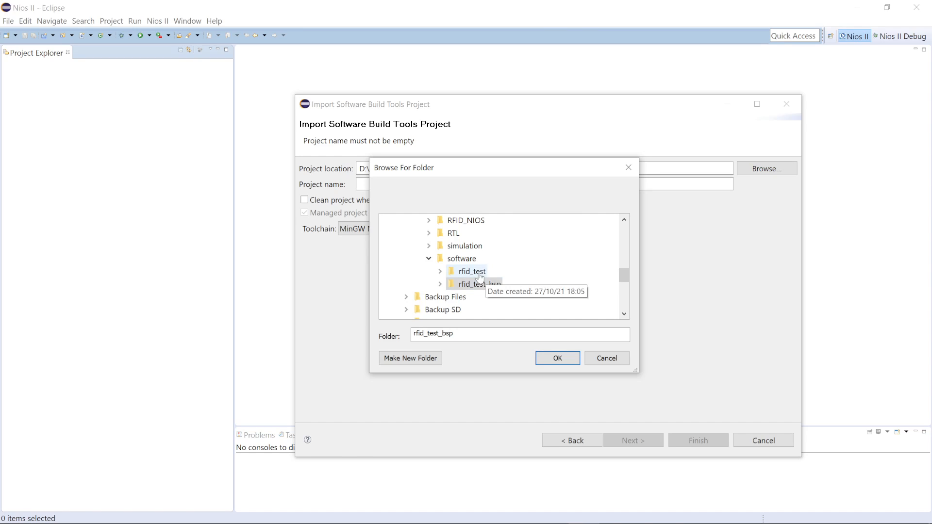
double_click(474, 272)
scroll(500, 281, up, 1)
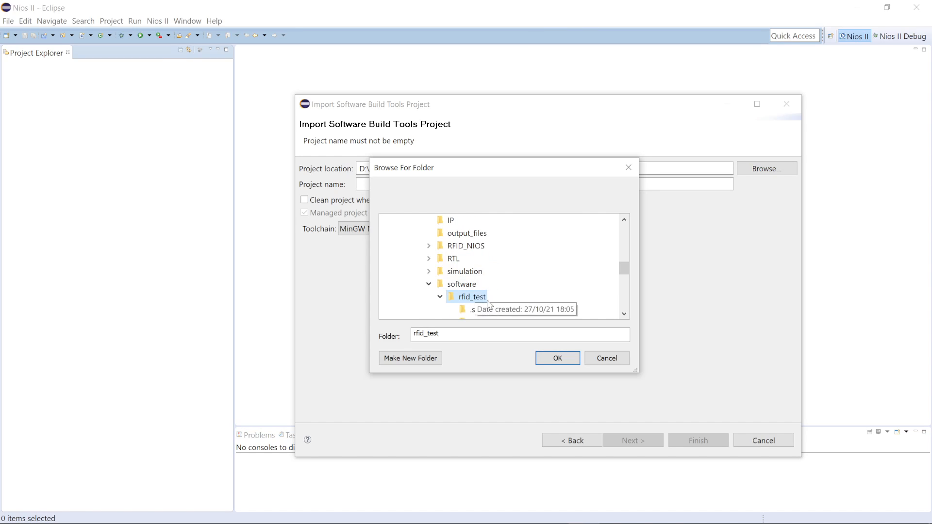
scroll(496, 296, up, 3)
scroll(495, 293, up, 3)
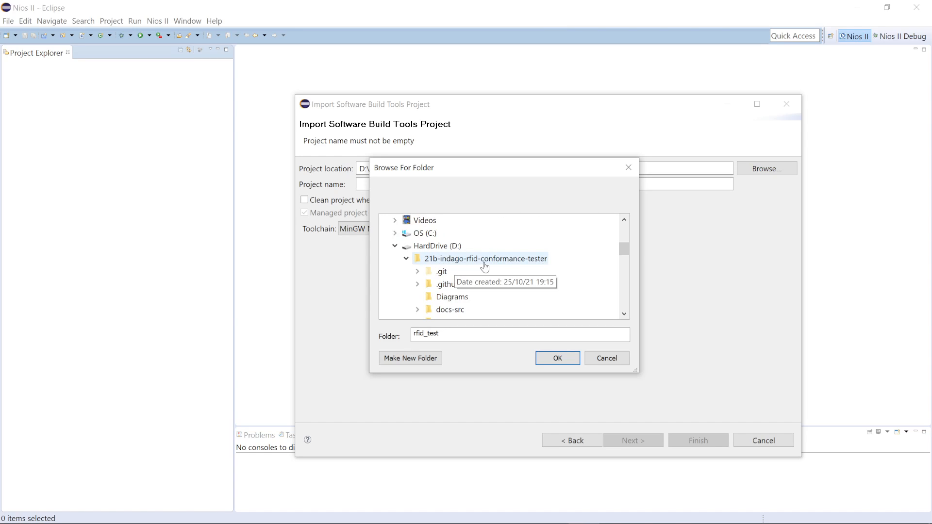
scroll(505, 272, down, 1)
click(417, 284)
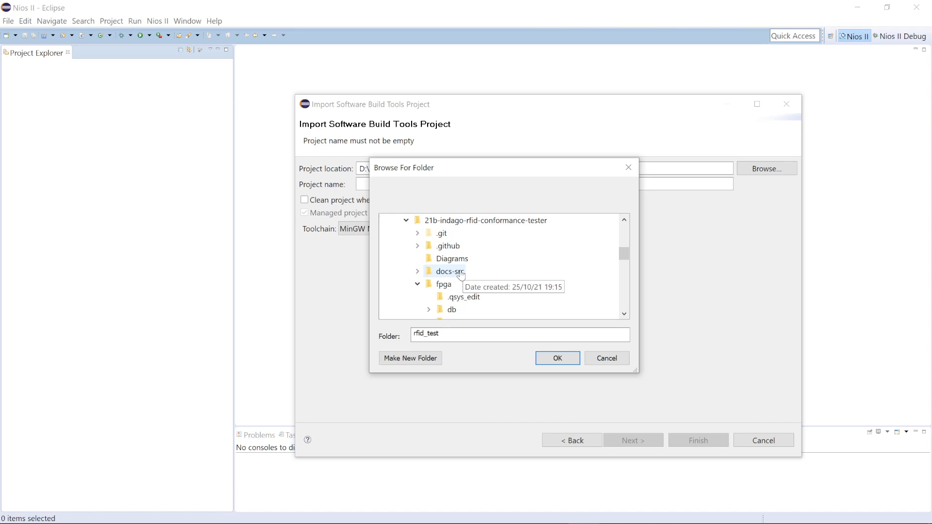
scroll(430, 291, down, 3)
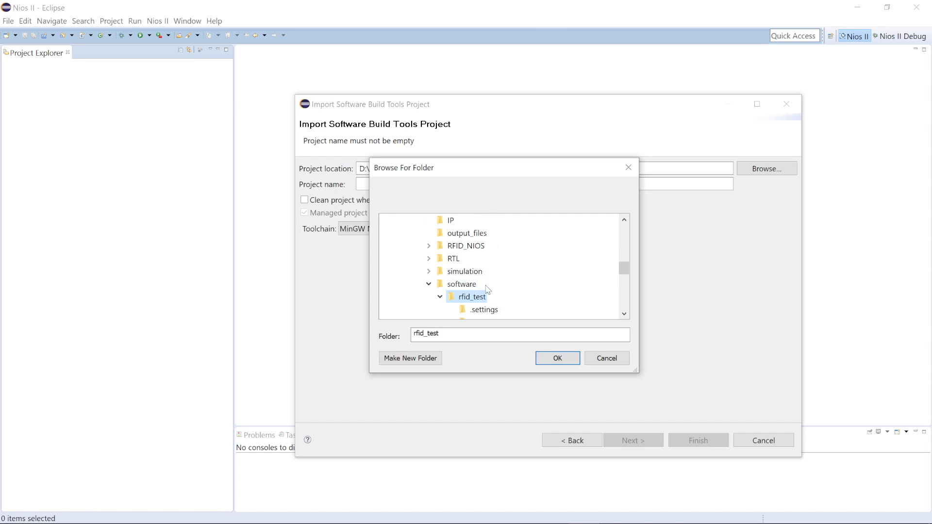
double_click(462, 298)
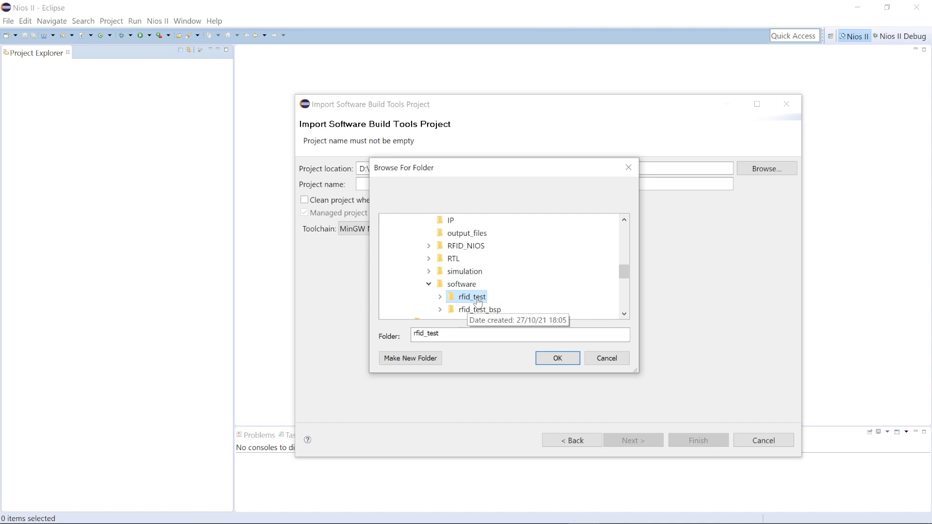
double_click(475, 297)
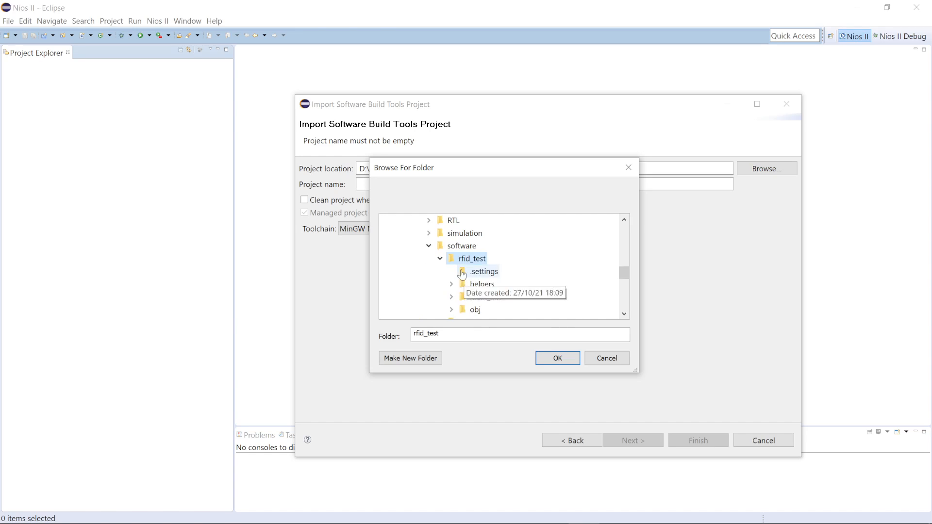
click(553, 363)
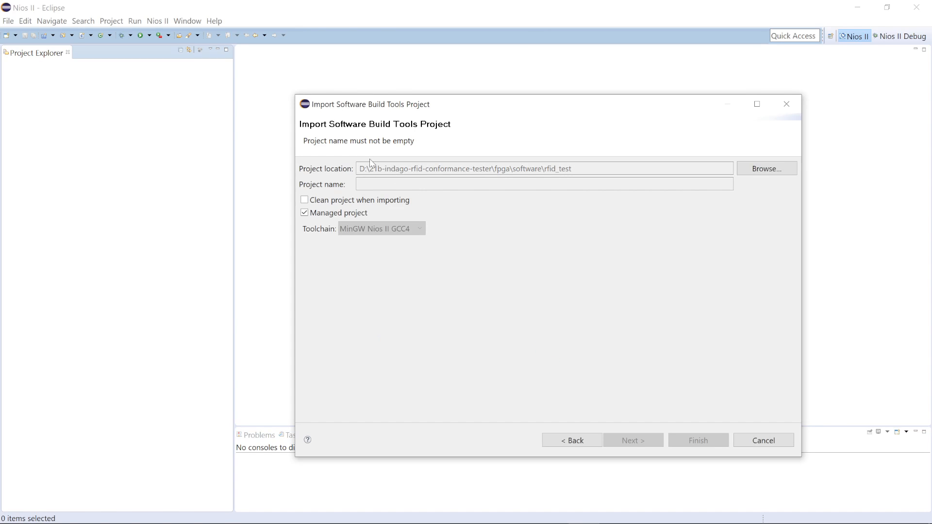
- Name the project rfid_test, enable cleaning the project when importing, and finish the import
click(314, 201)
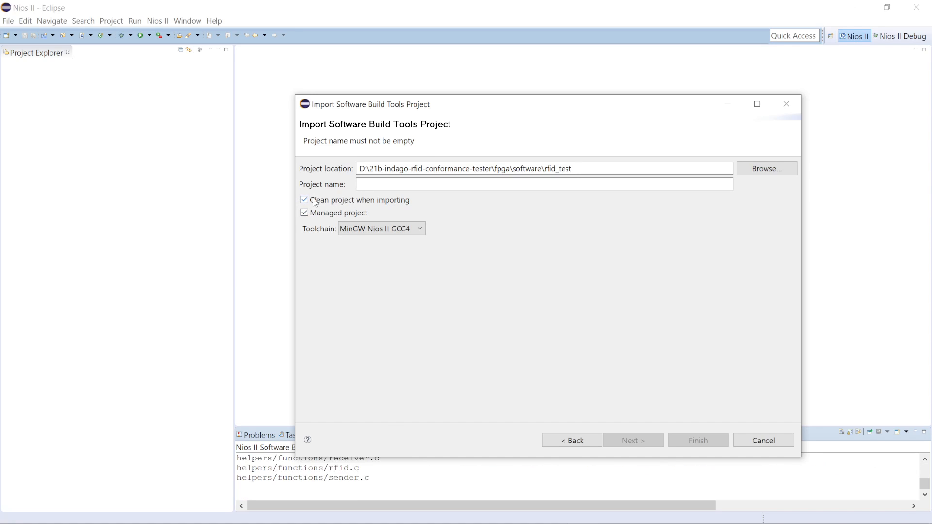
click(399, 186)
text(rfid_test)
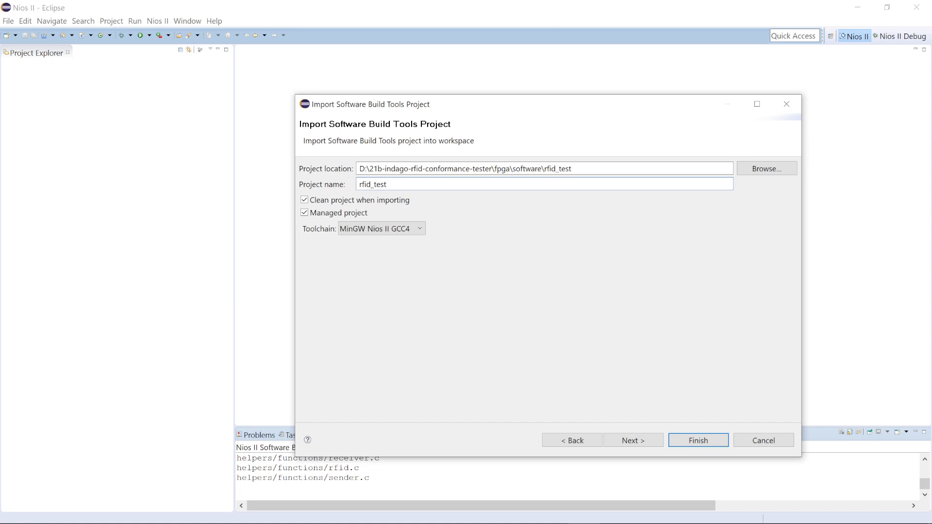
click(717, 442)
key(Return)
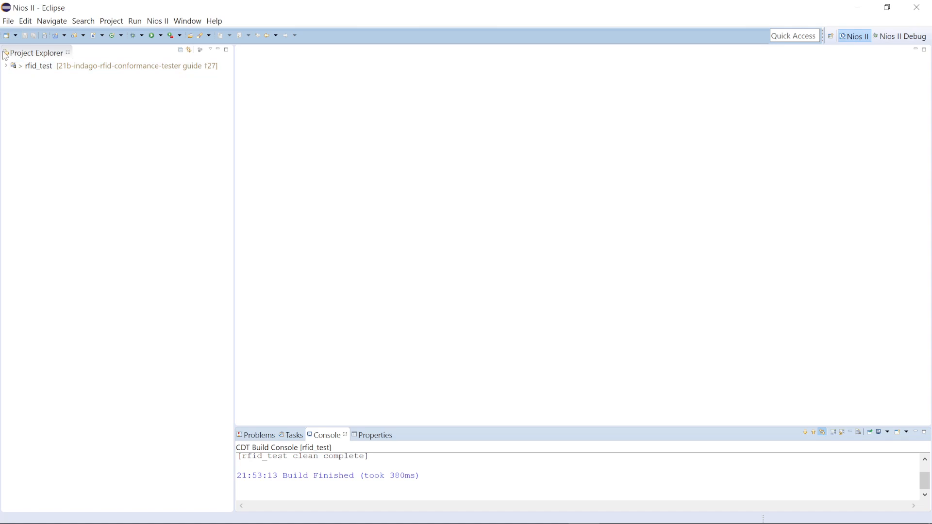
- Start another Nios II Software Build Tools project import with the fpga\software\rfid_test_bsp folder as its location
click(9, 21)
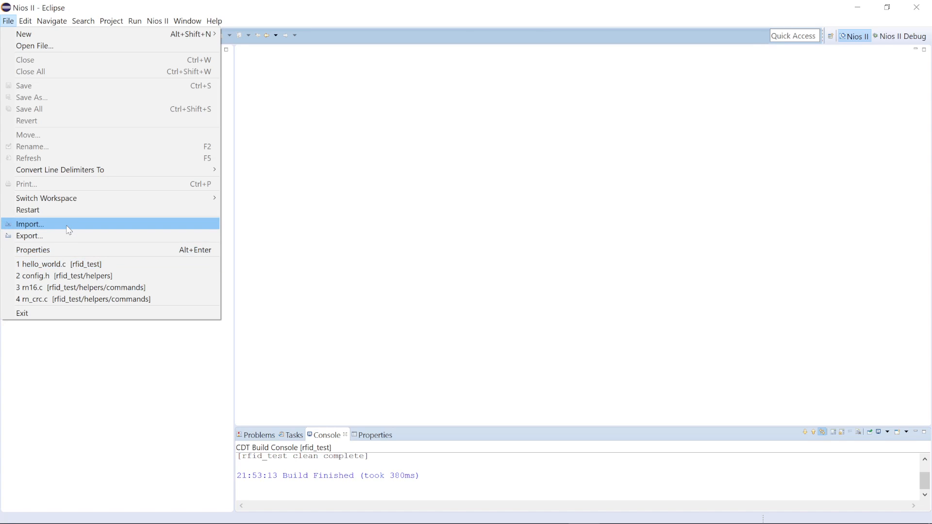
click(39, 225)
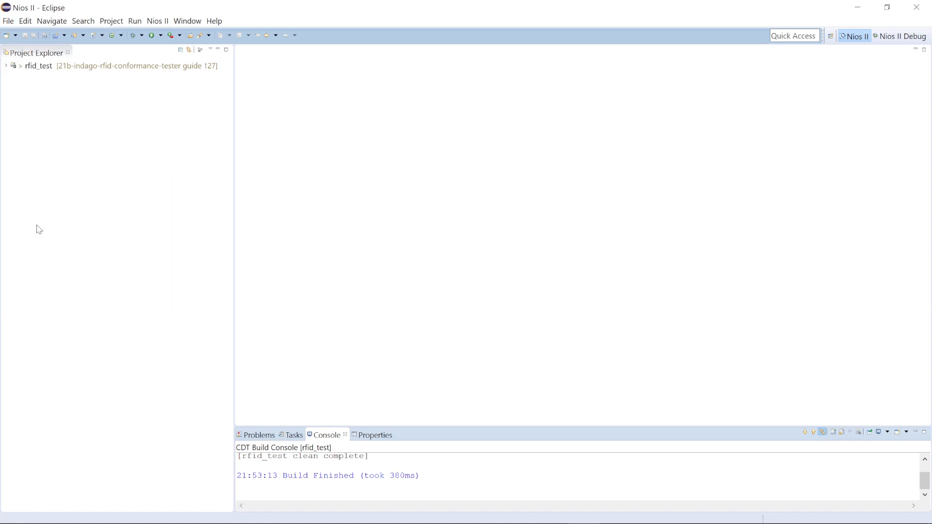
double_click(406, 199)
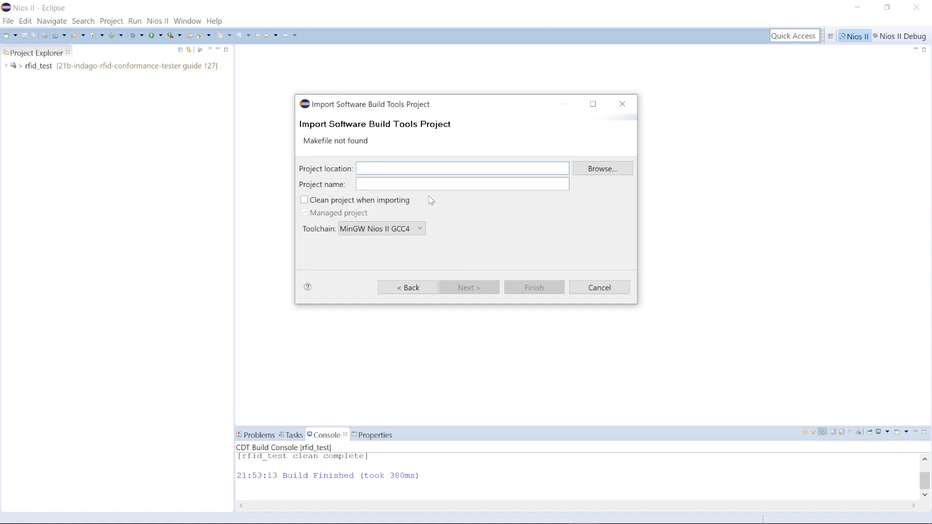
click(592, 167)
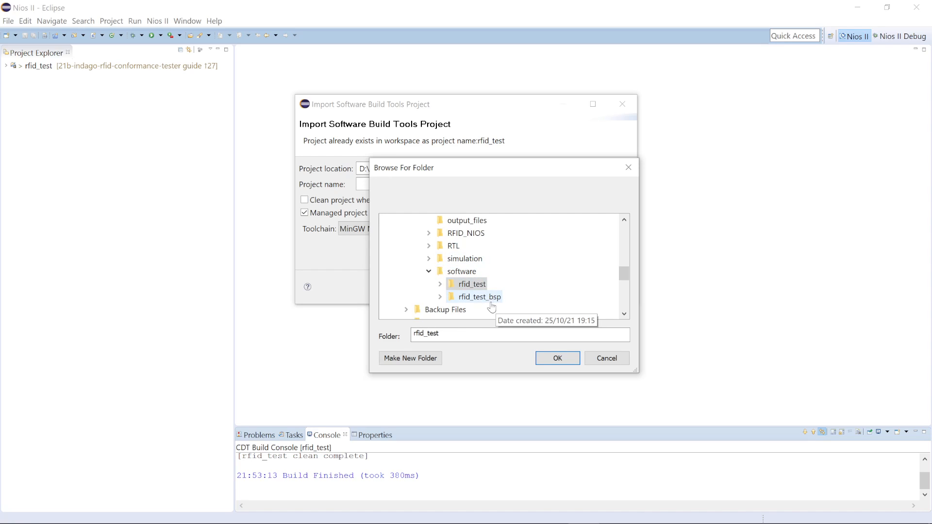
click(485, 297)
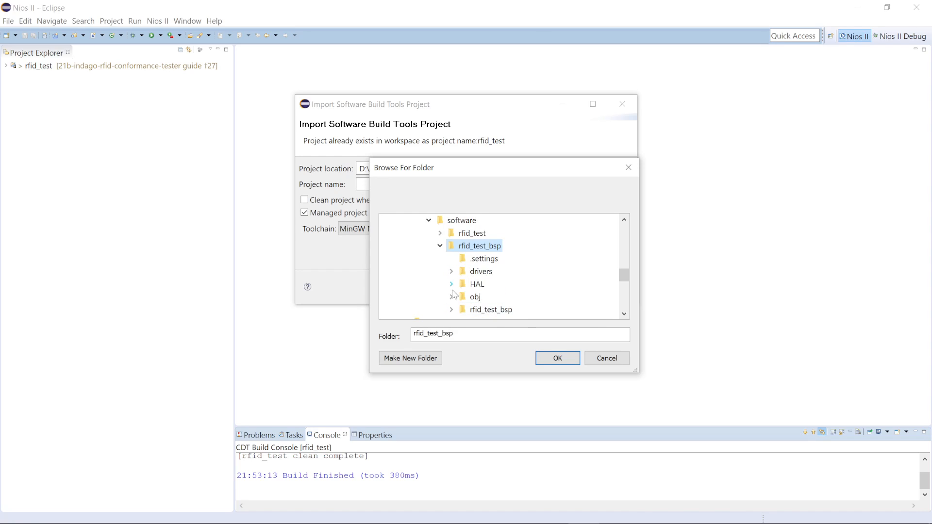
click(558, 358)
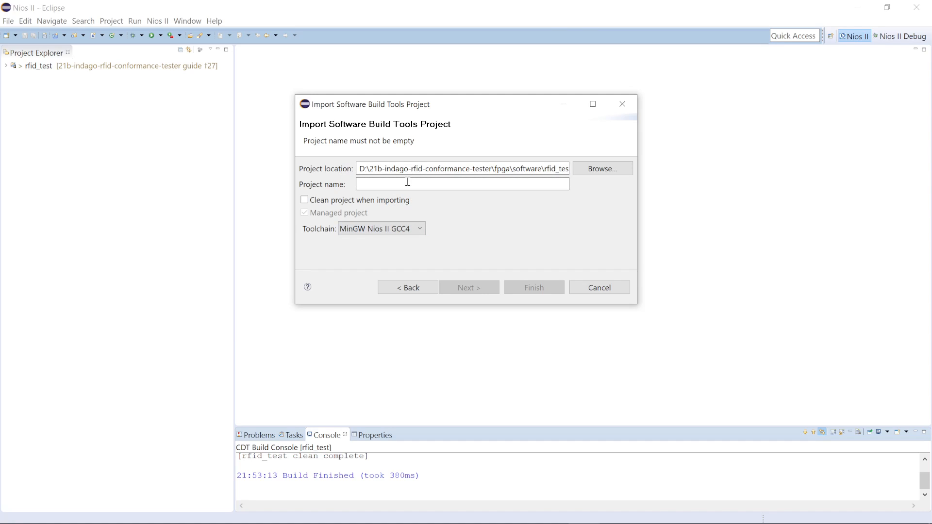
- Name the project rfid_test_bsp, enable cleaning the project when importing, and finish the import
click(422, 182)
text(rfid)
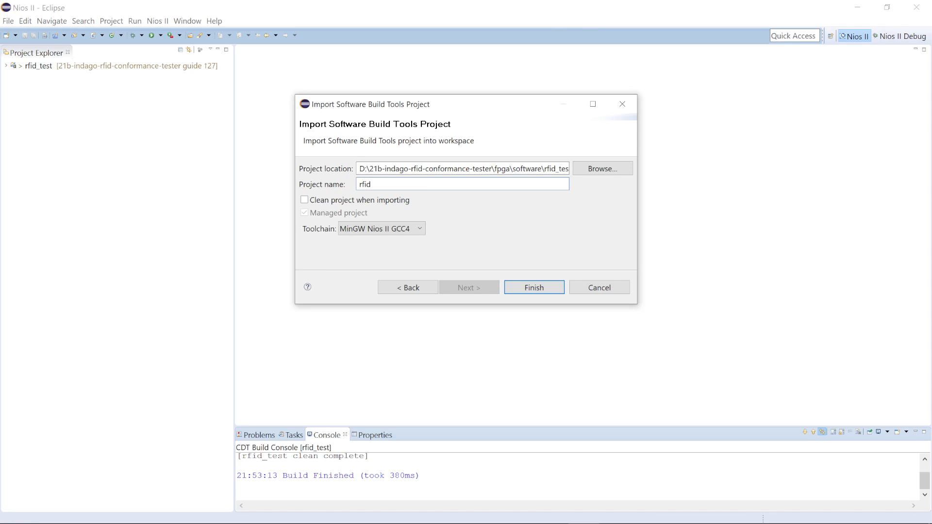
text(_test)
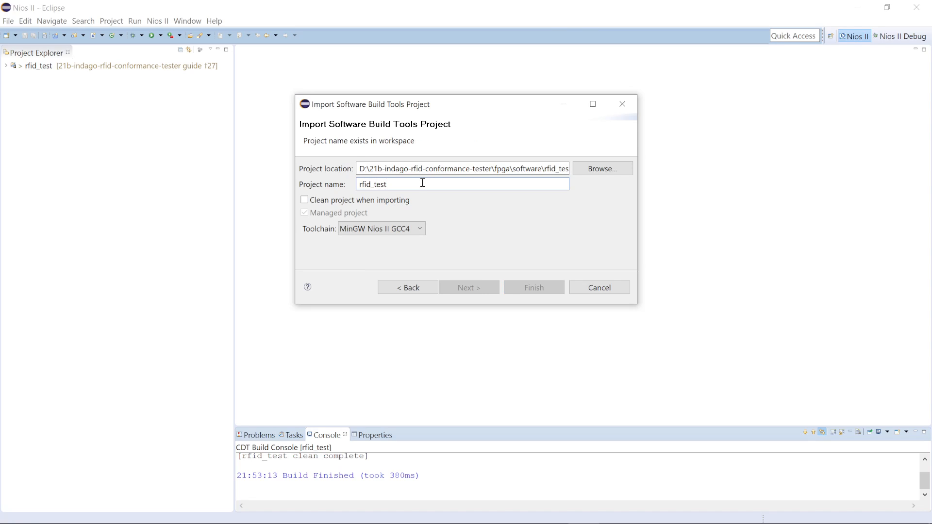
text(_bsp)
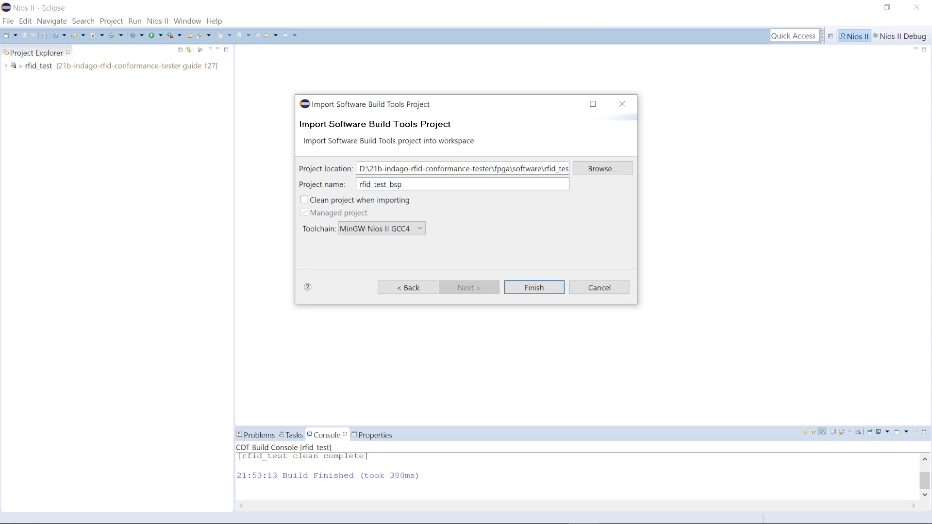
click(386, 200)
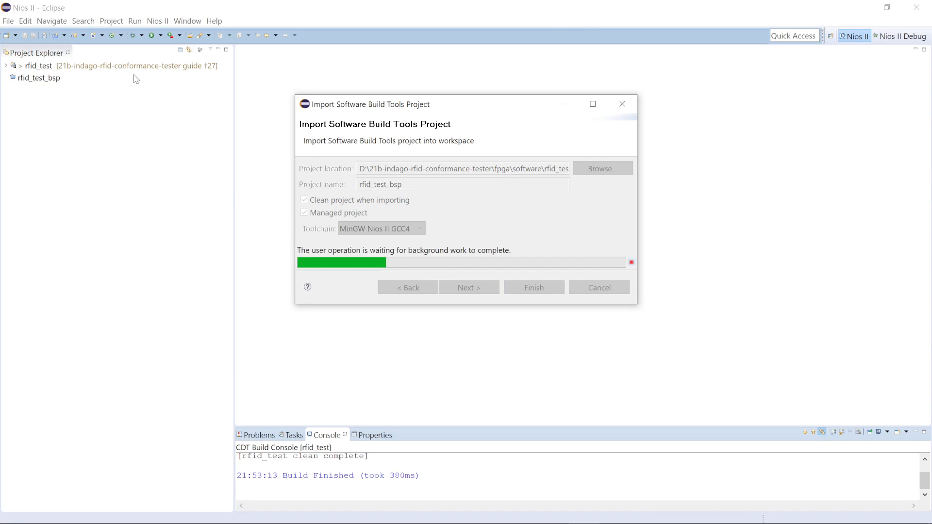
- Open the BSP Editor for the rfid_test_bsp project
right_click(43, 86)
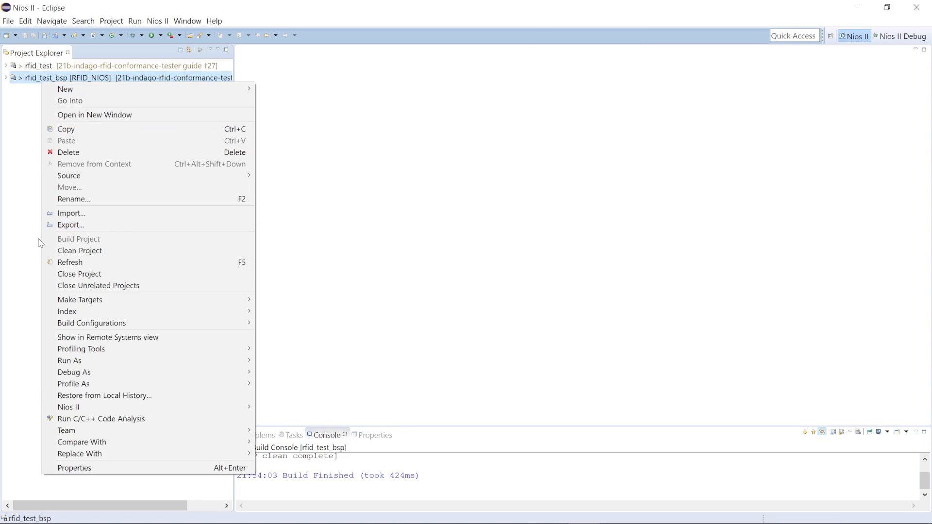
click(17, 94)
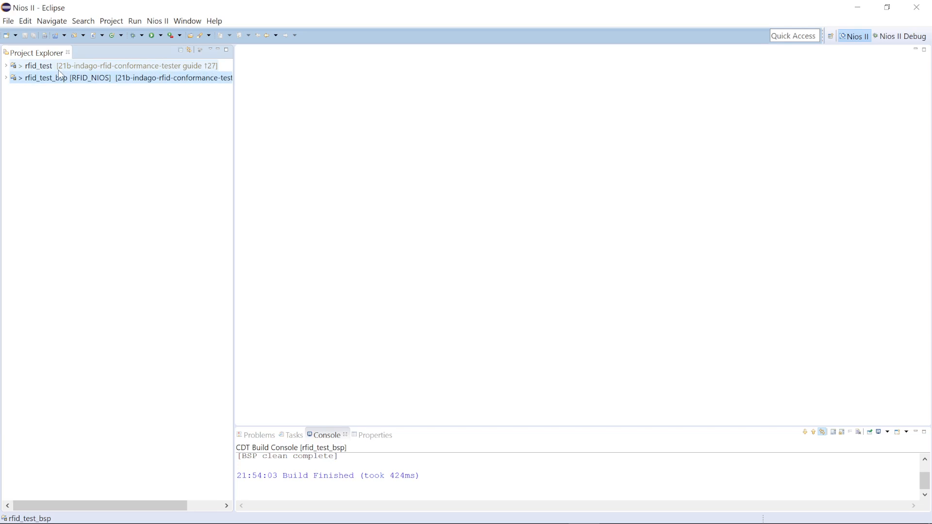
right_click(47, 82)
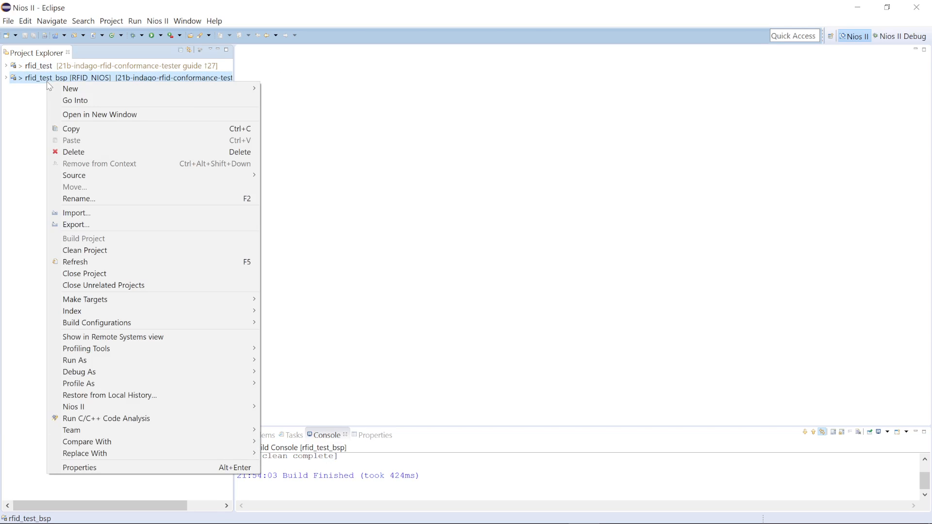
mouse_move(151, 409)
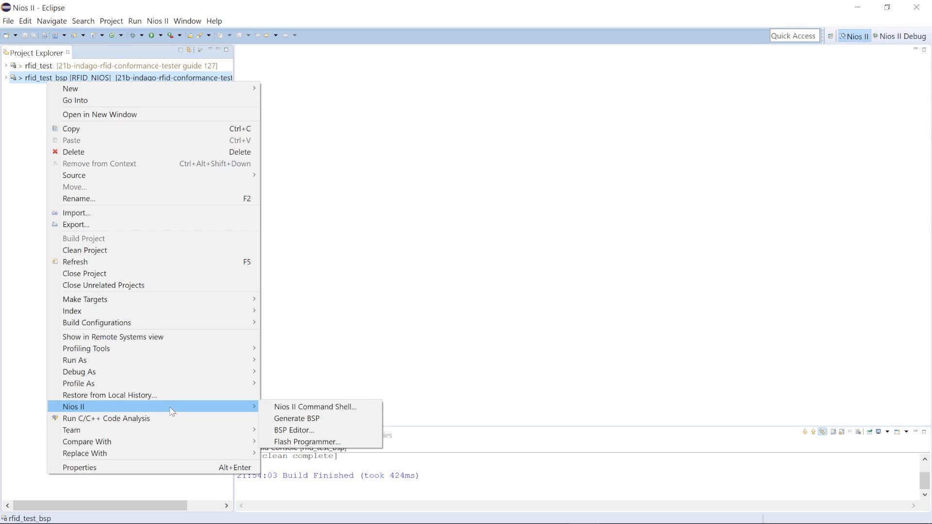
click(294, 430)
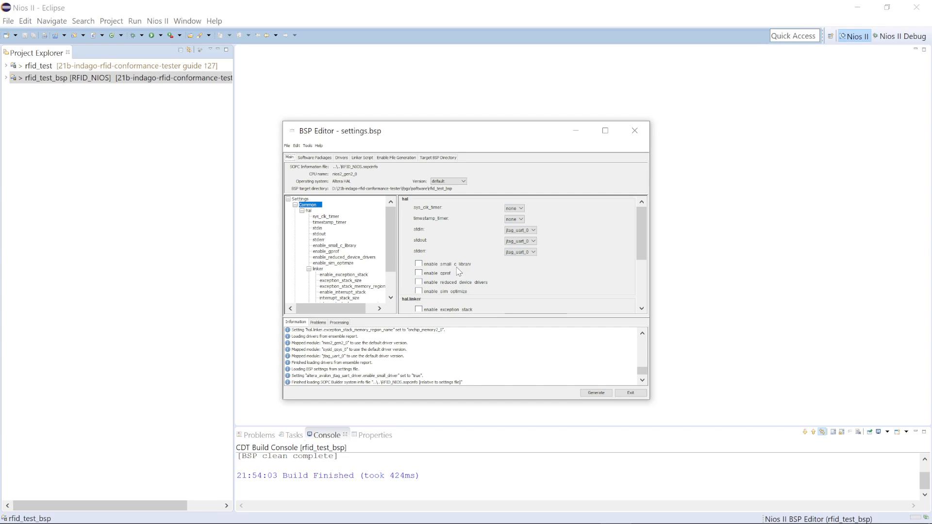
- Enable the small C library, reduced device drivers and sim optimize options in the BSP's common hal settings
click(419, 264)
click(419, 283)
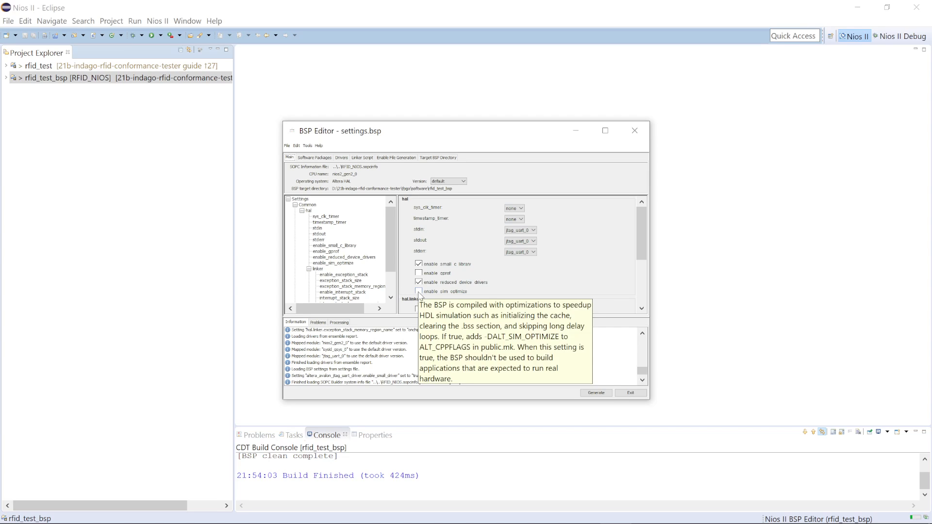
click(419, 292)
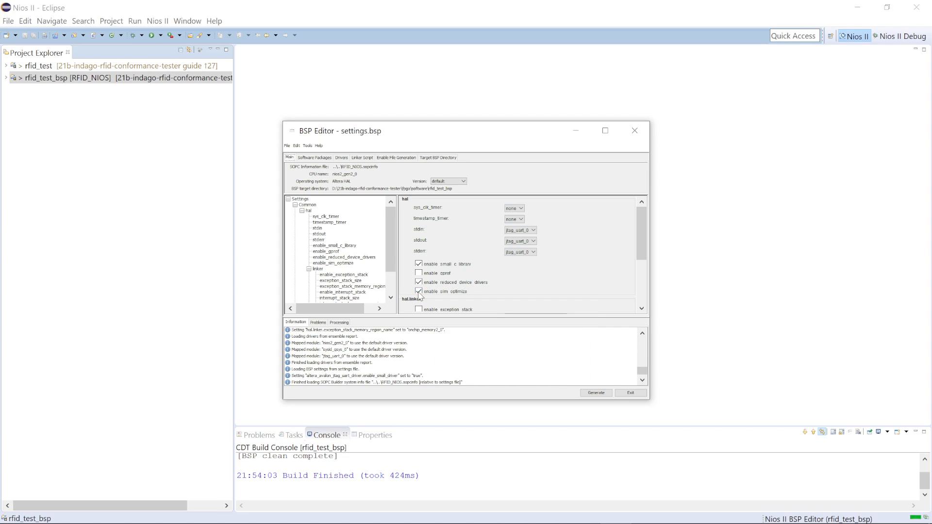
- Check the BSP's driver settings, generate the BSP files, and exit the BSP Editor
click(342, 158)
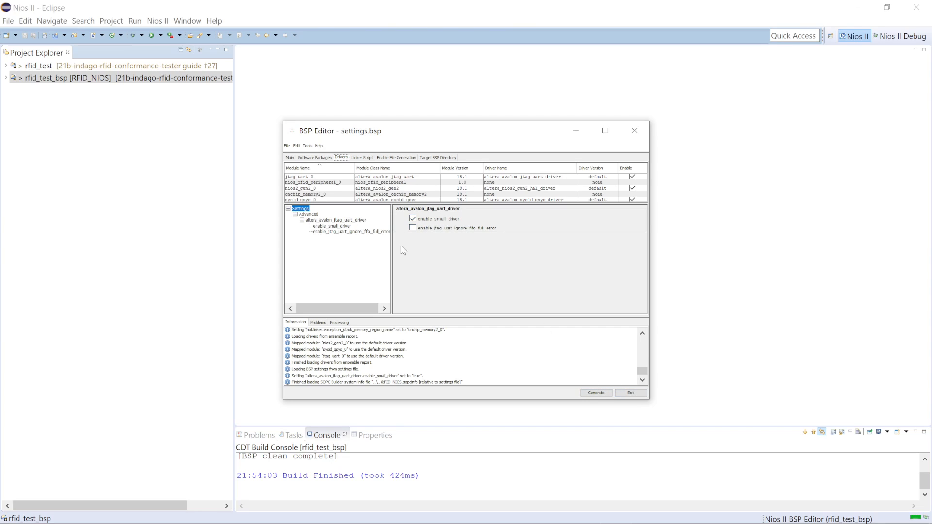
click(596, 393)
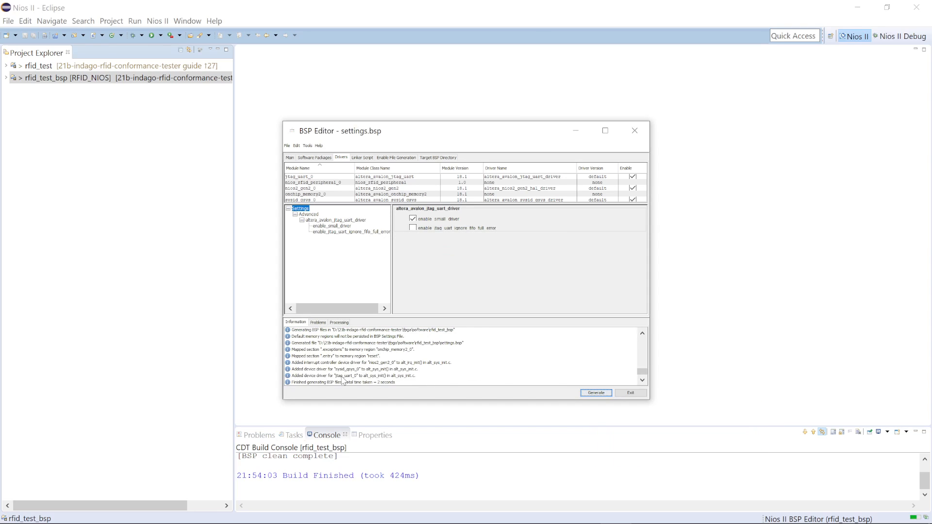
click(628, 393)
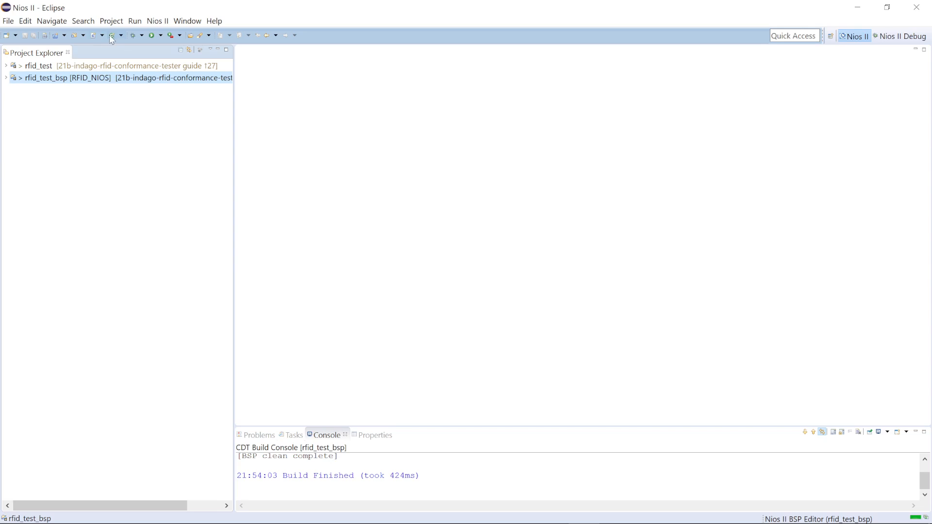
- Build the rfid_test project and enlarge the console to follow the build output
right_click(54, 72)
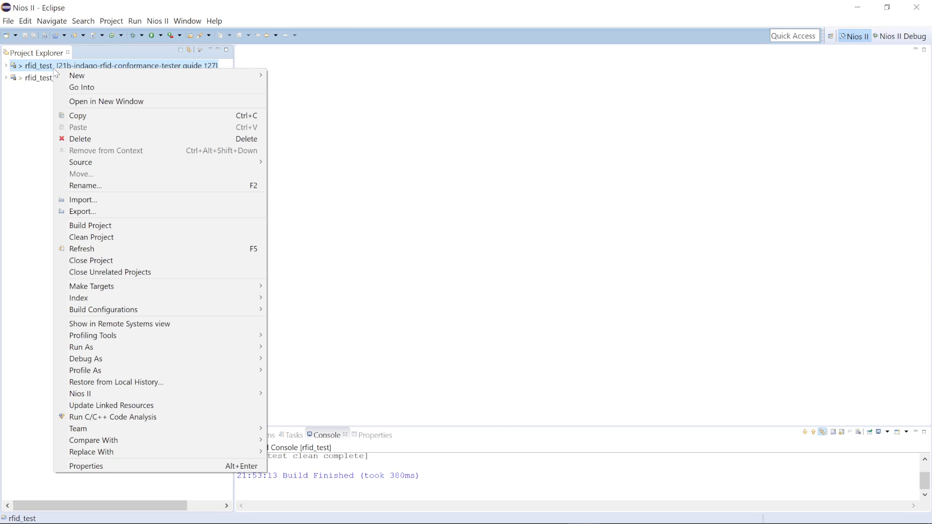
click(125, 231)
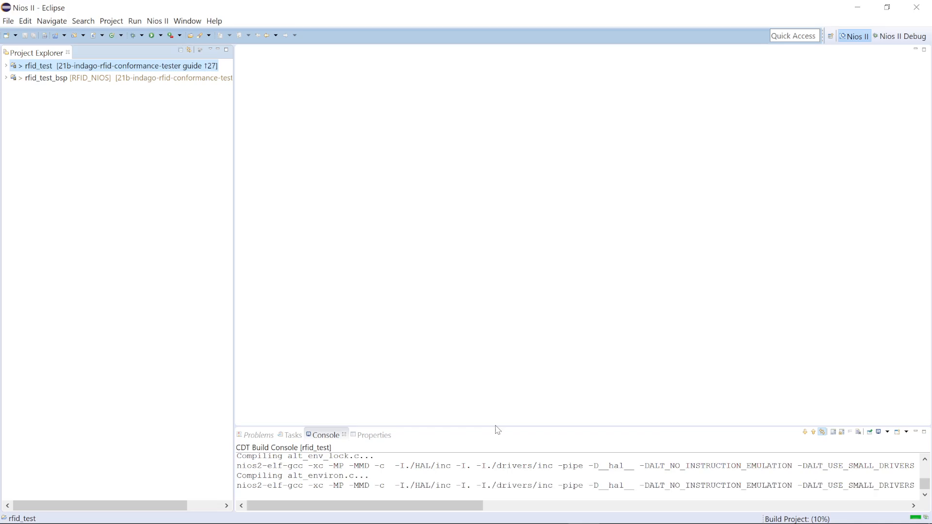
drag(498, 427, 506, 264)
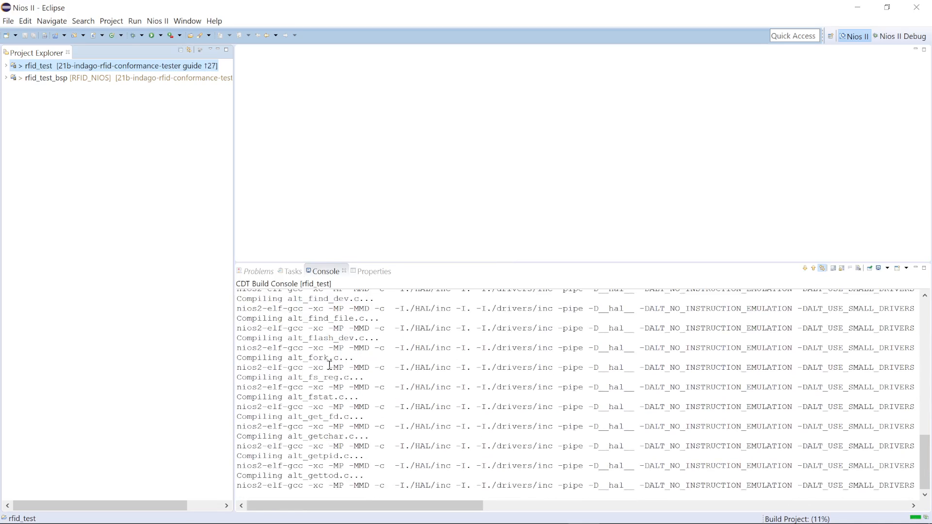
- Expand the rfid_test_bsp and rfid_test projects and open config.h from rfid_test's helpers folder
click(6, 78)
click(6, 65)
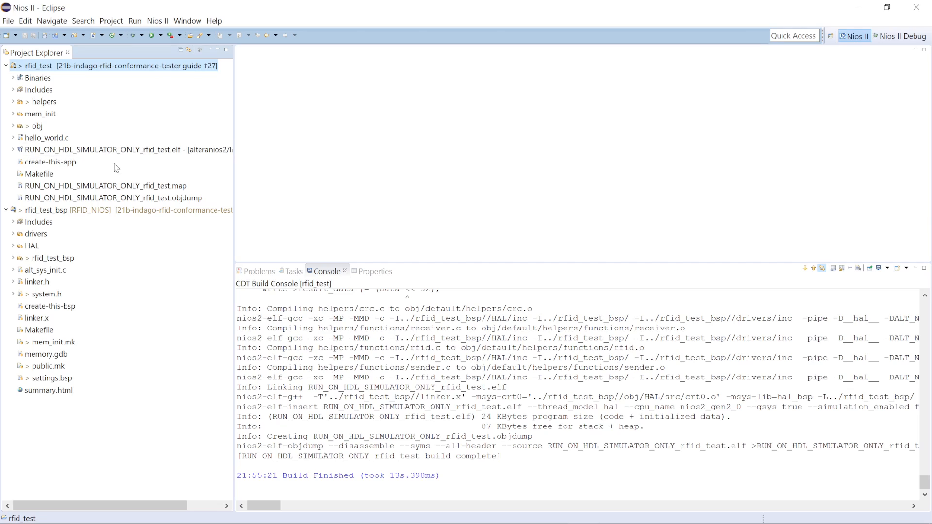
click(13, 103)
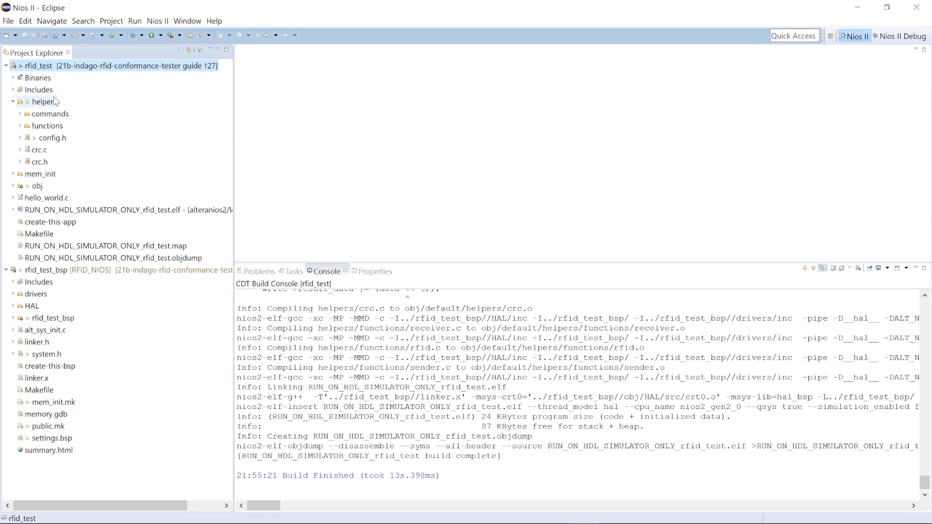
double_click(51, 138)
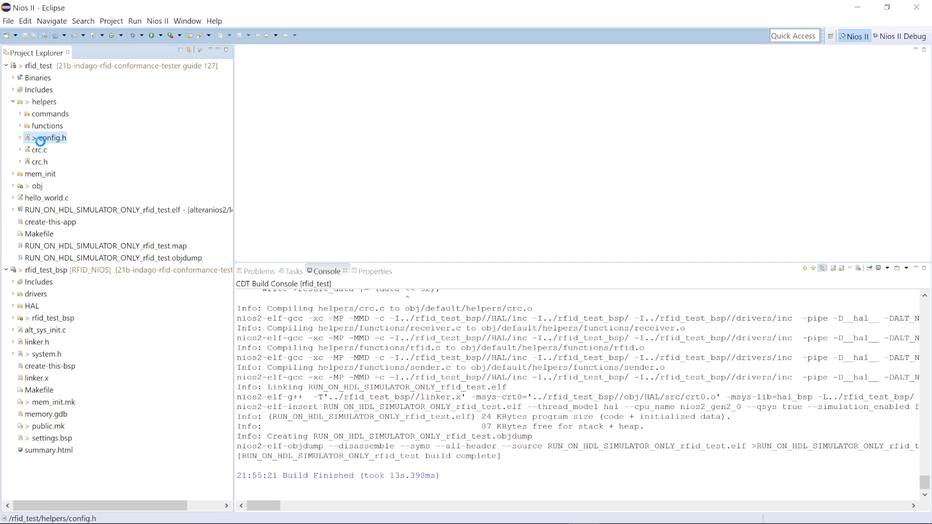
- Set MASK_LOOPBACK to (1 << 8) in the register settings of config.h, then save and close the file
scroll(412, 165, down, 2)
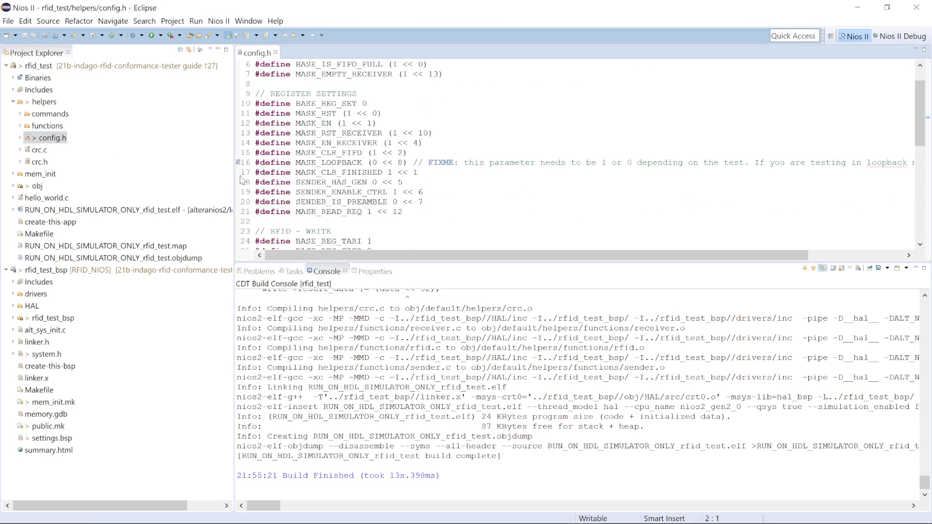
mouse_move(238, 167)
click(376, 165)
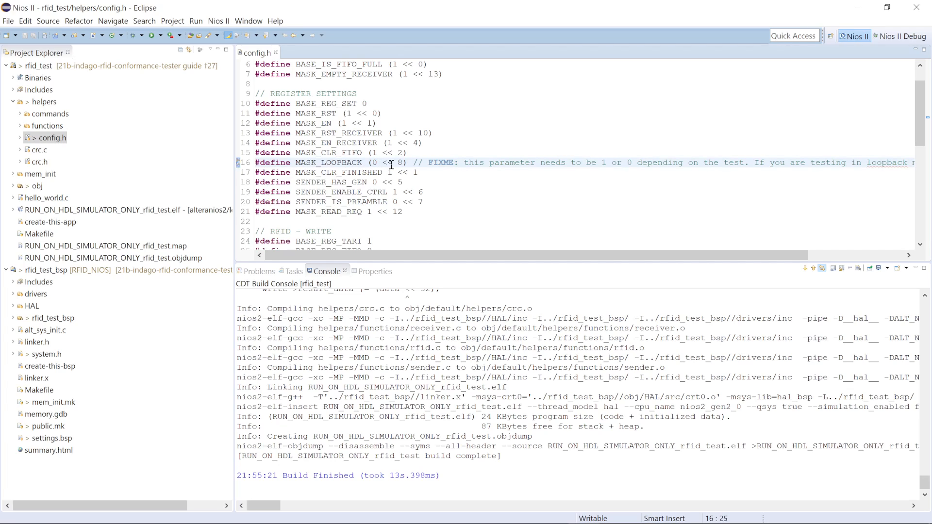
key(BackSpace)
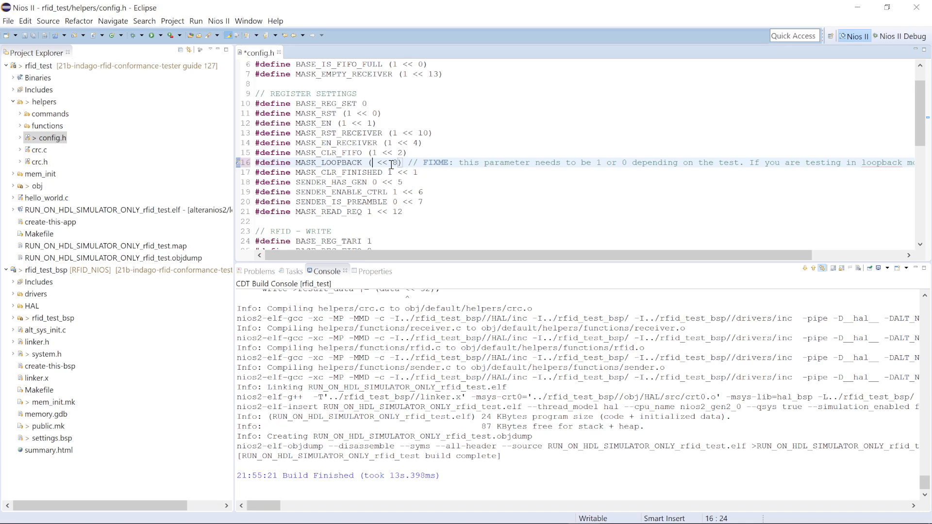
text(1)
key(ctrl+s)
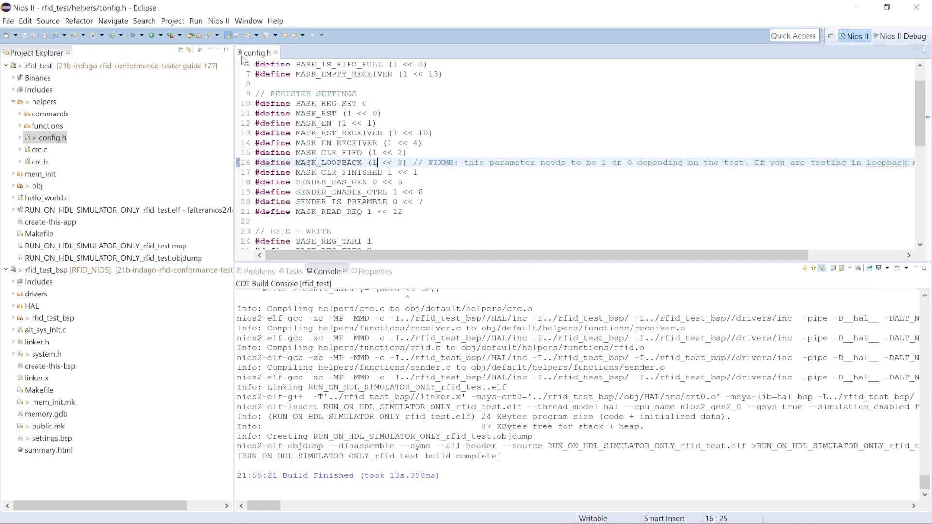
middle_click(265, 55)
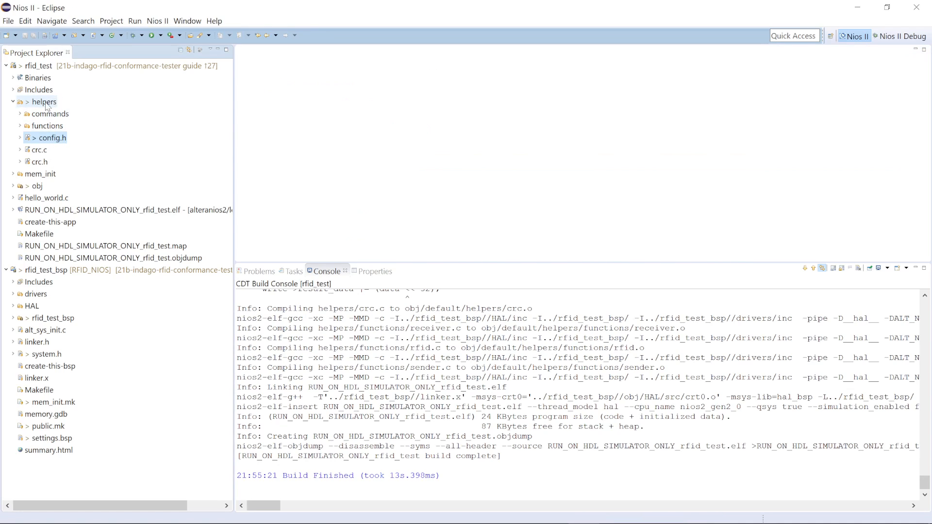
- Open hello_world.c and review its code for sending and checking the query, RN16 and ACK commands
double_click(47, 197)
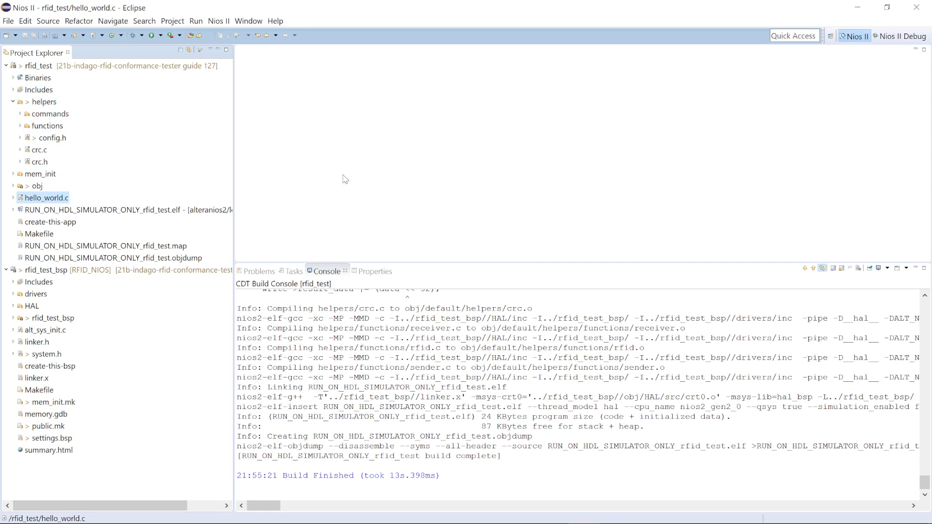
scroll(308, 179, down, 20)
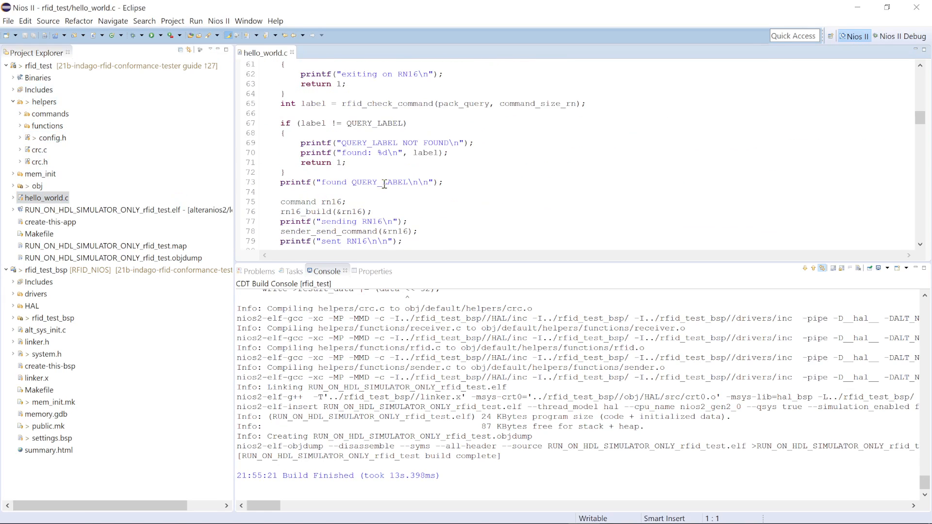
mouse_move(394, 193)
scroll(395, 121, down, 9)
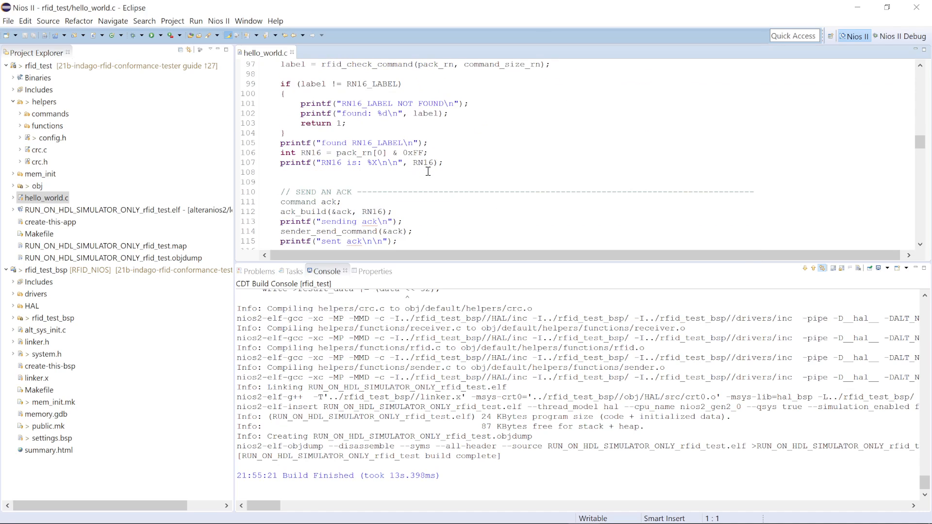
scroll(430, 165, down, 5)
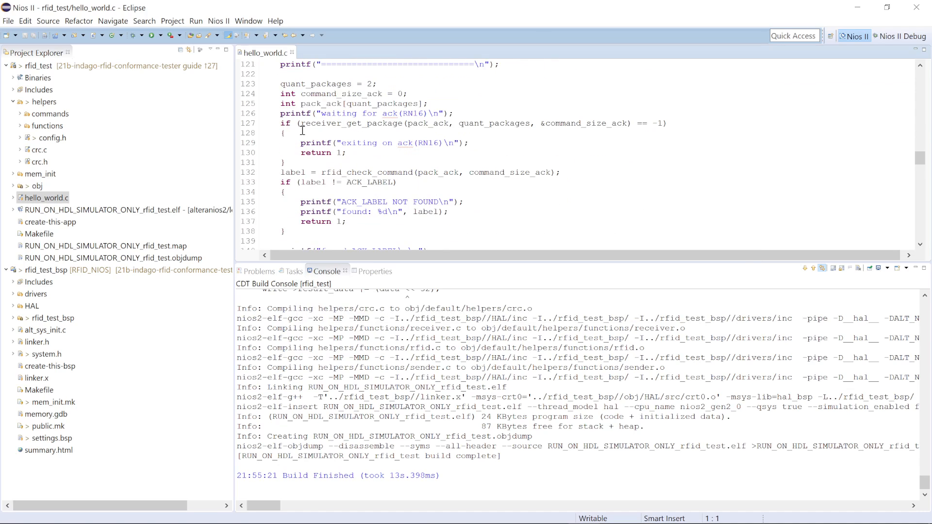
- Try to delete the run configuration New_configuration (2) under Nios II ModelSim
click(199, 25)
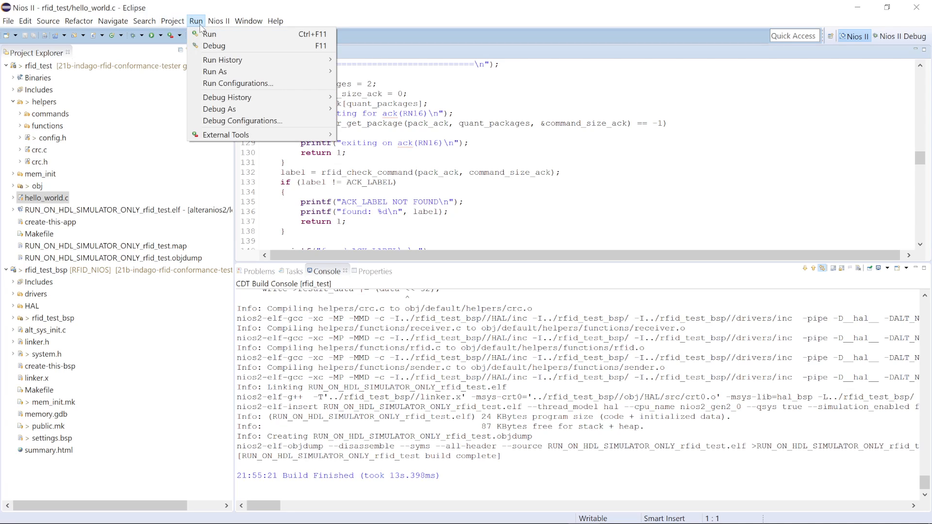
click(227, 82)
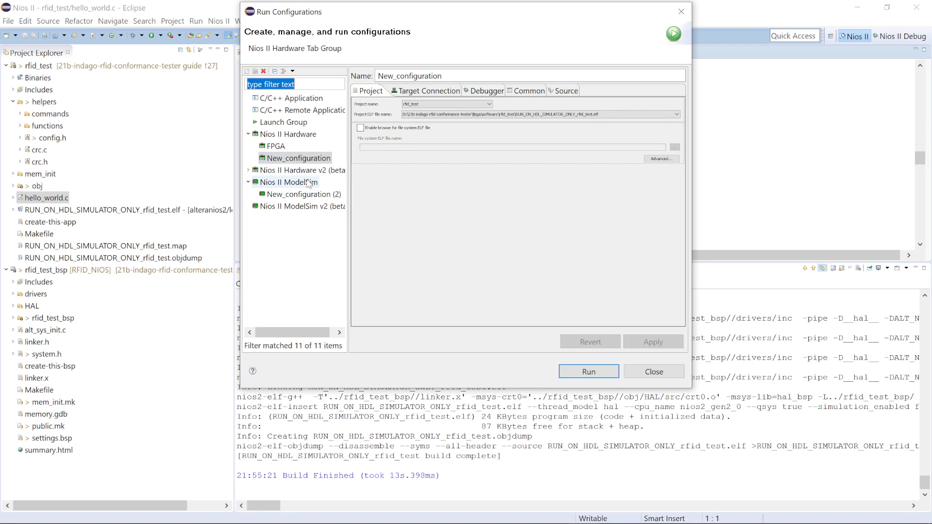
click(298, 183)
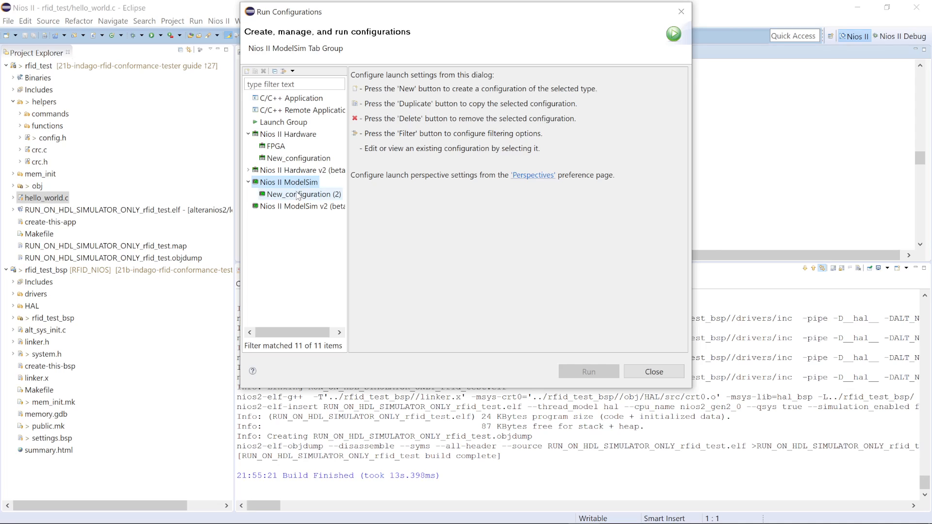
click(298, 194)
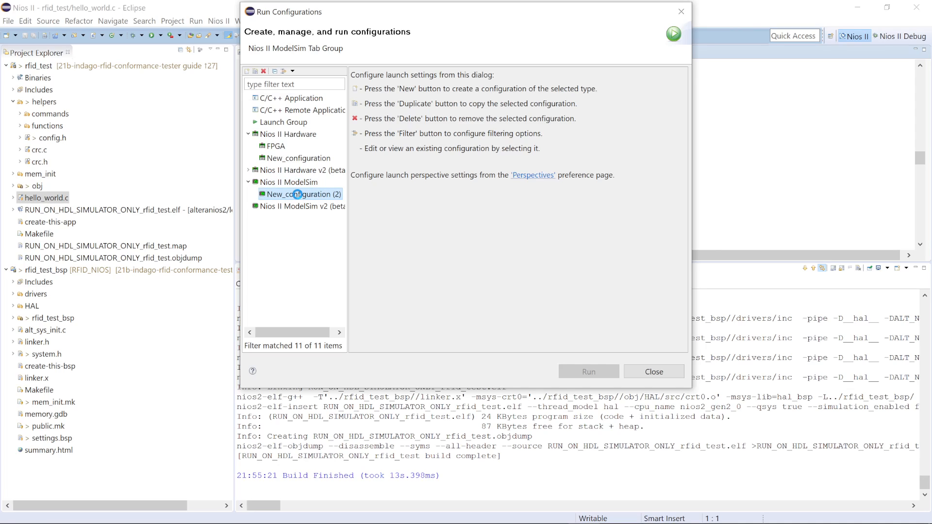
right_click(298, 195)
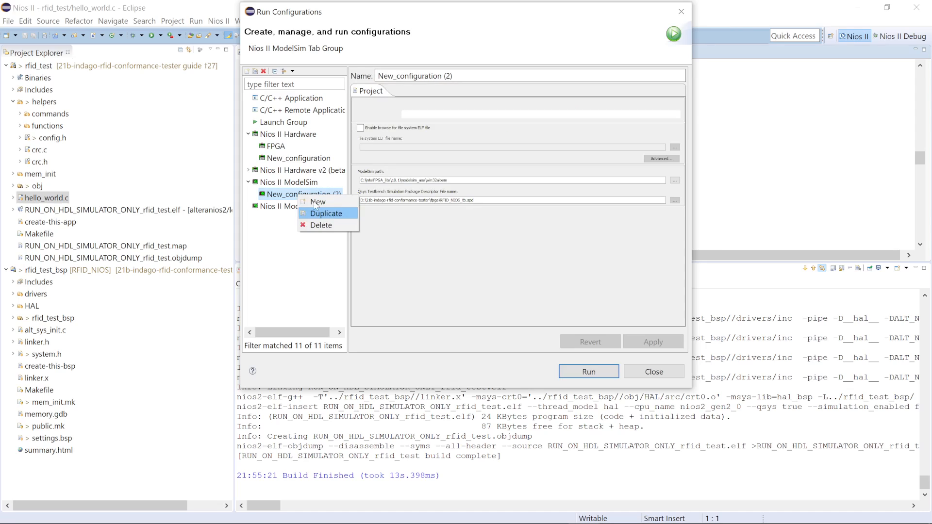
click(322, 225)
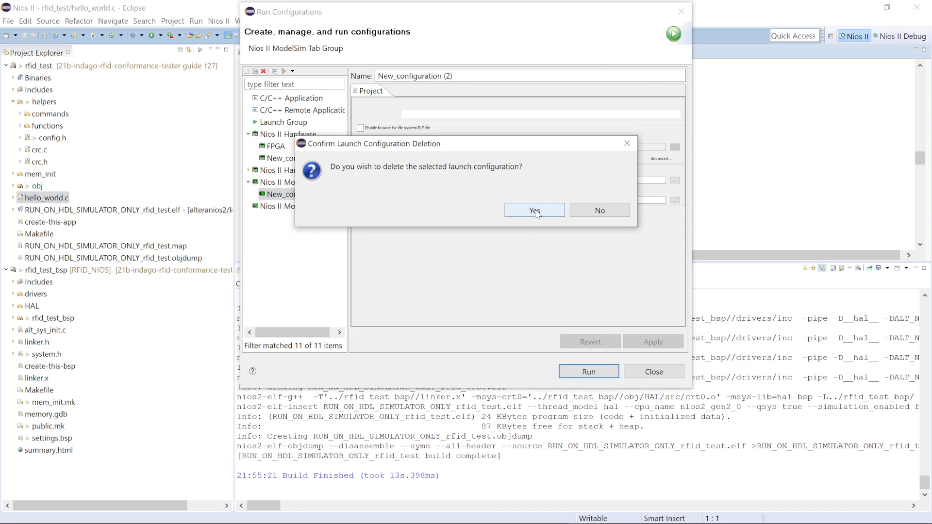
click(534, 210)
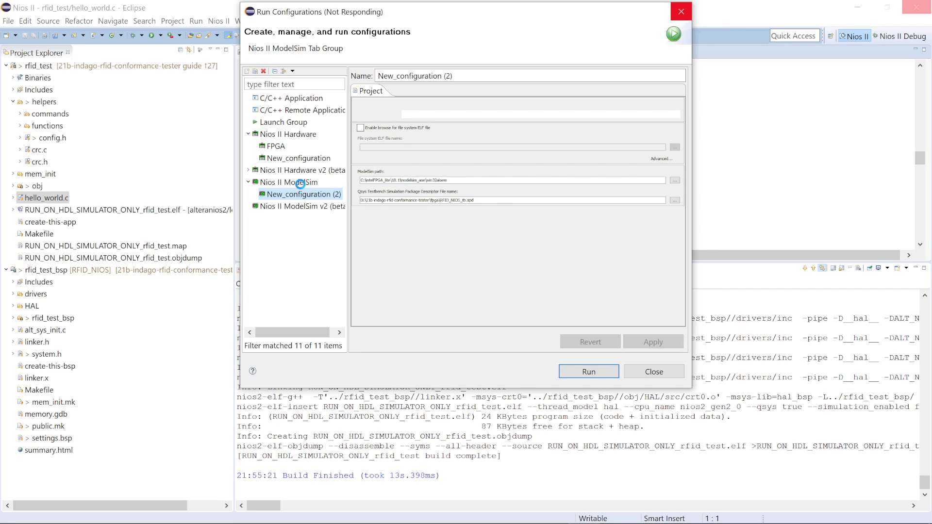
- Force the unresponsive Eclipse to close and relaunch Nios II Software Build Tools for Eclipse from Quartus Prime
click(648, 375)
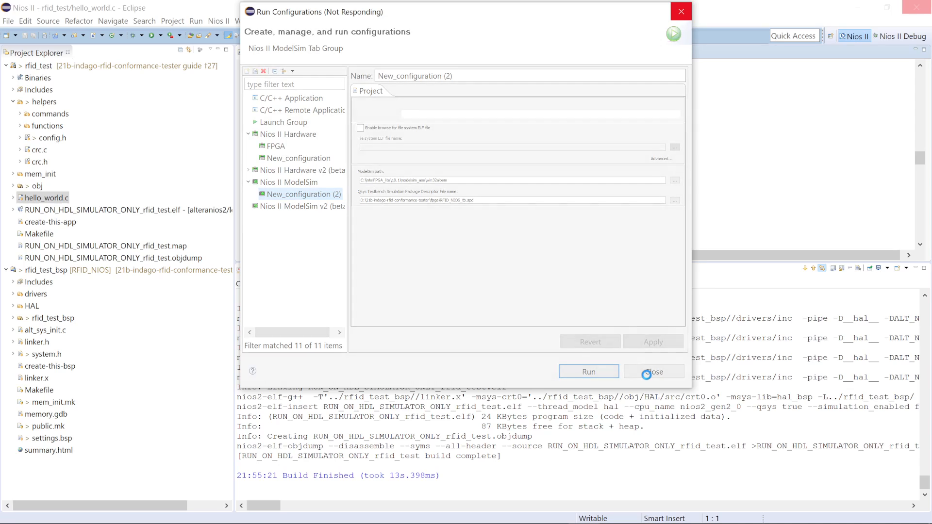
click(683, 17)
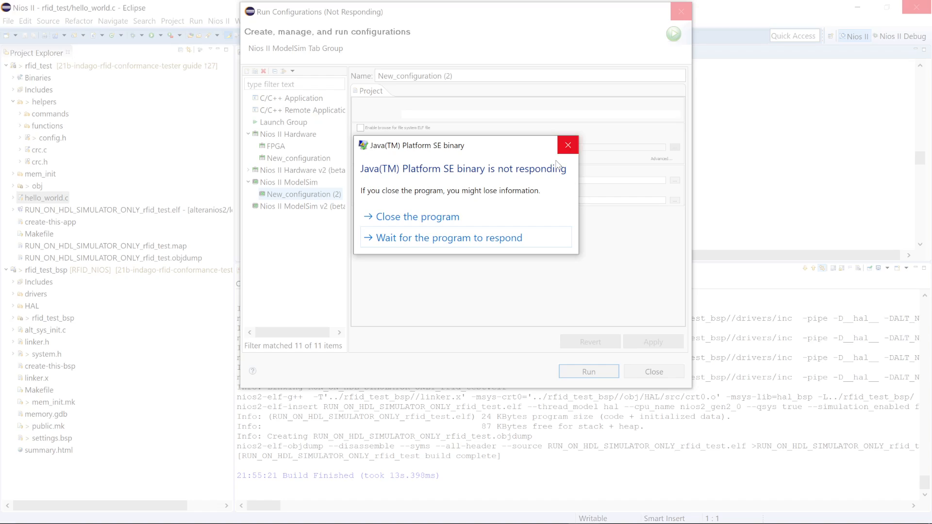
click(439, 217)
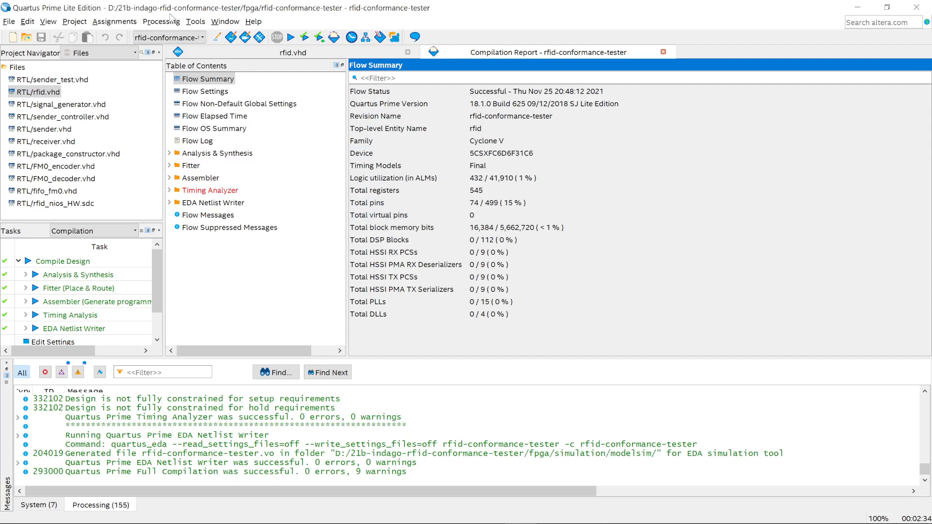
click(199, 22)
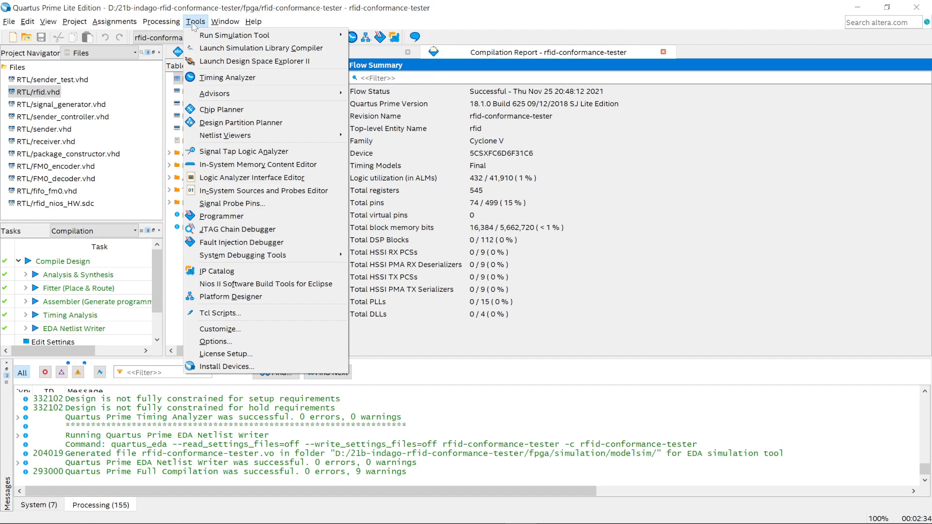
click(282, 285)
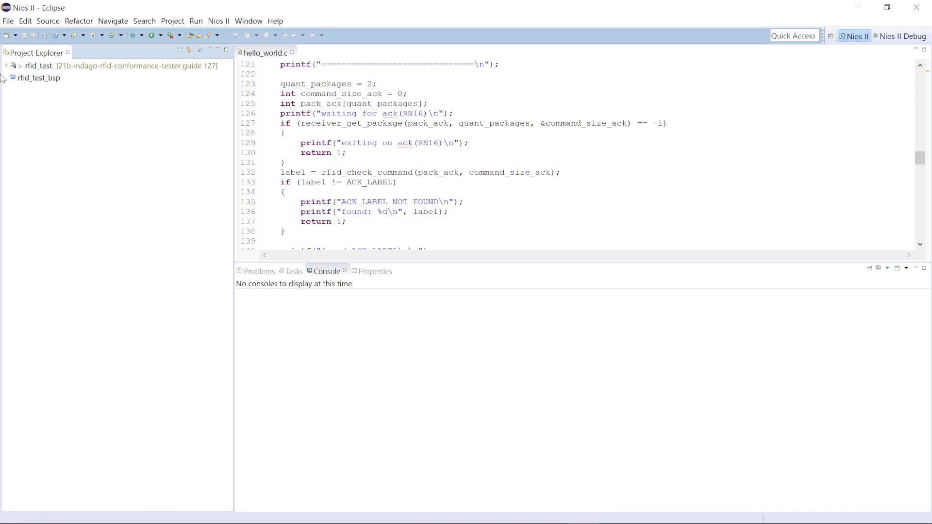
- Reopen the closed rfid_test_bsp project and expand its contents
right_click(33, 74)
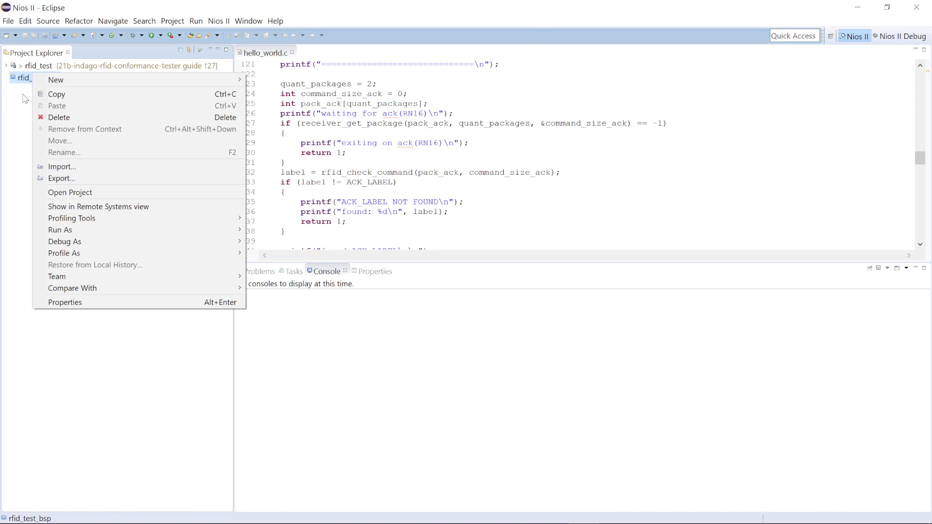
click(19, 154)
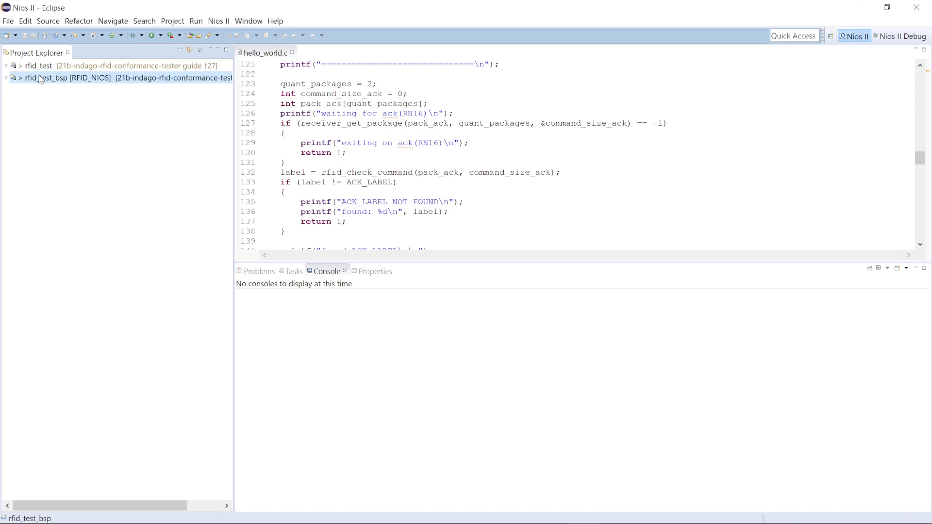
click(6, 78)
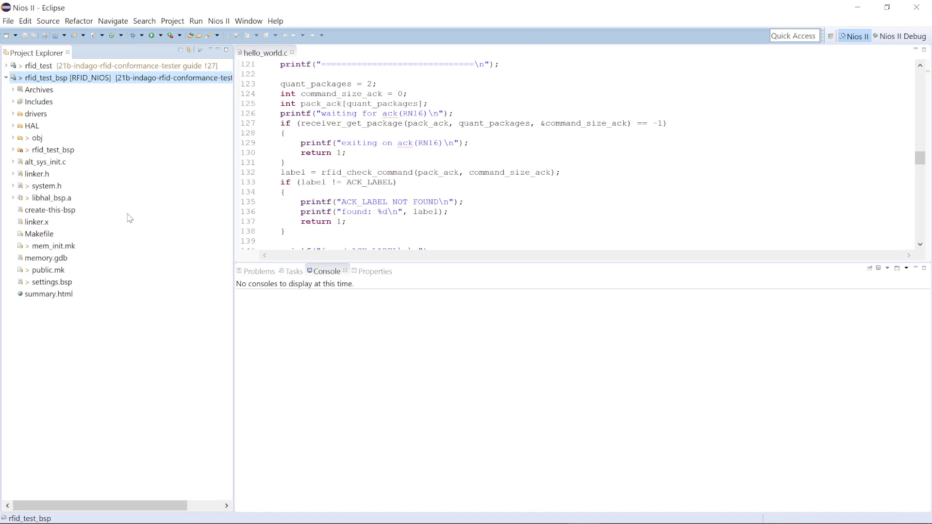
- Clean the rfid_test_bsp project and the rfid_test project
right_click(95, 79)
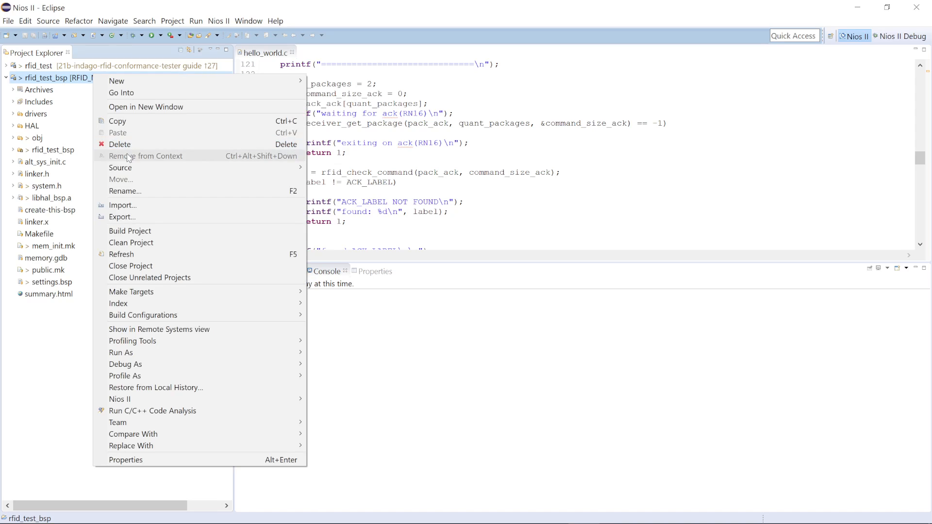
click(170, 242)
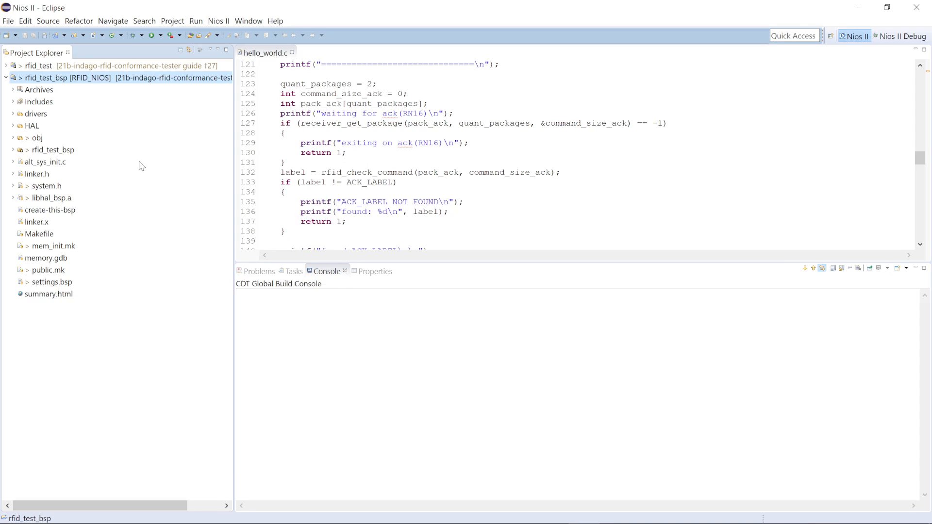
click(132, 67)
right_click(132, 67)
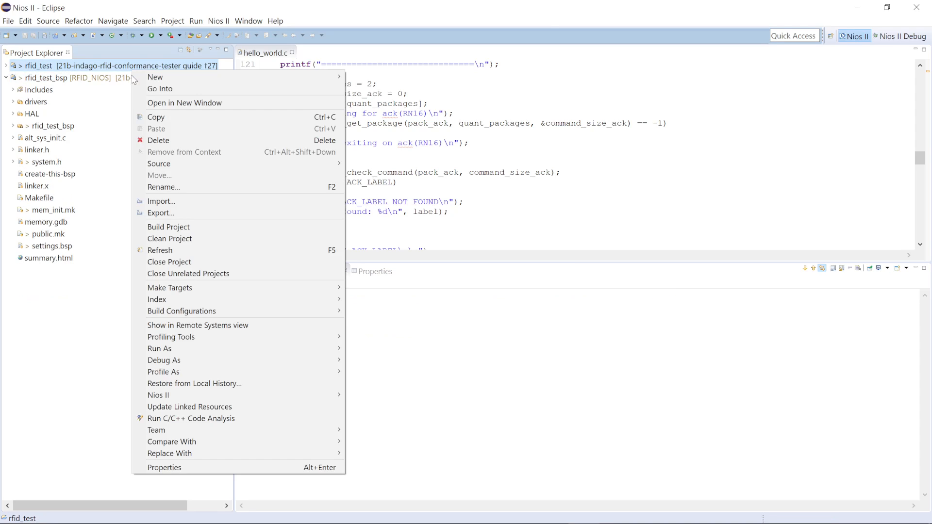
click(178, 239)
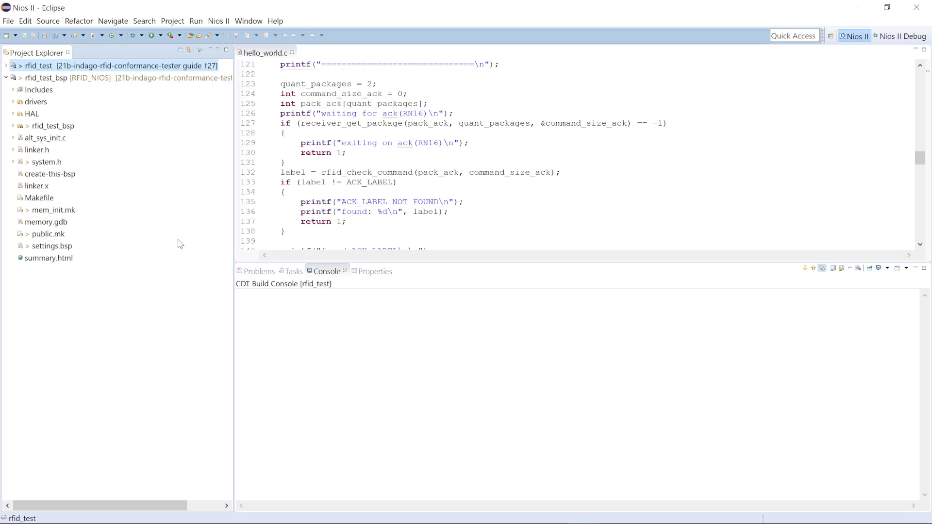
- Check the driver settings of rfid_test_bsp in the BSP Editor, then generate the BSP and exit the editor
right_click(65, 79)
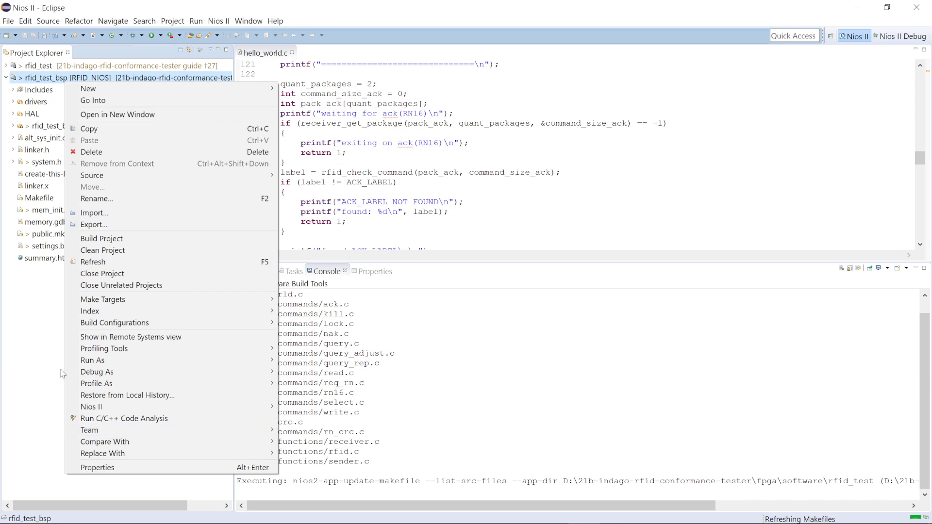
mouse_move(188, 407)
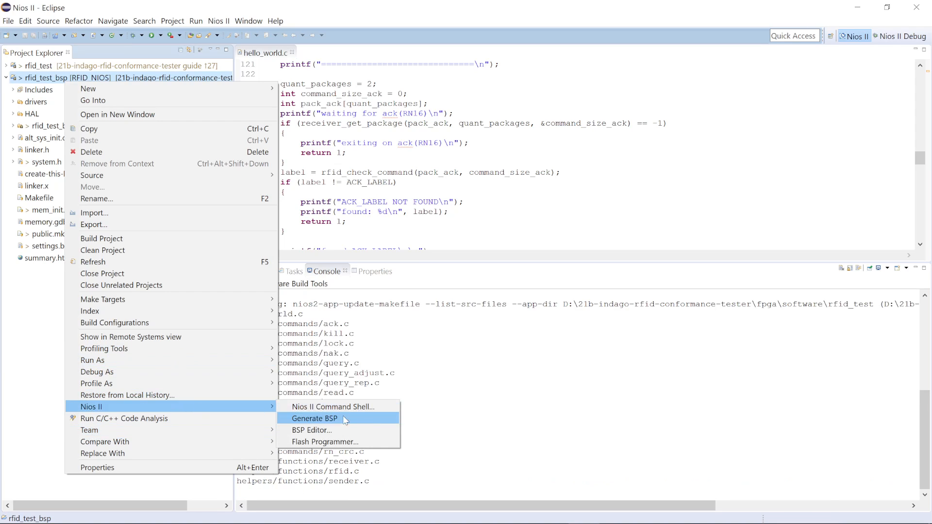
click(340, 429)
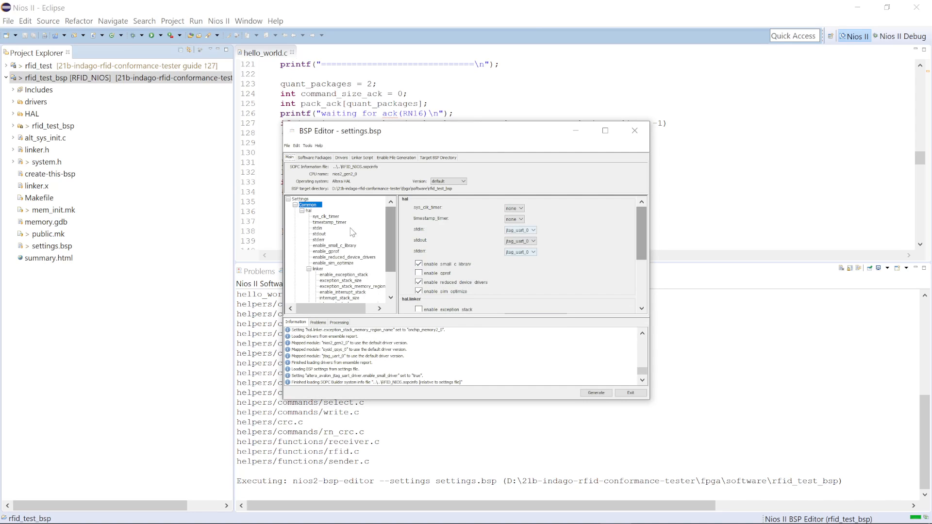
click(346, 157)
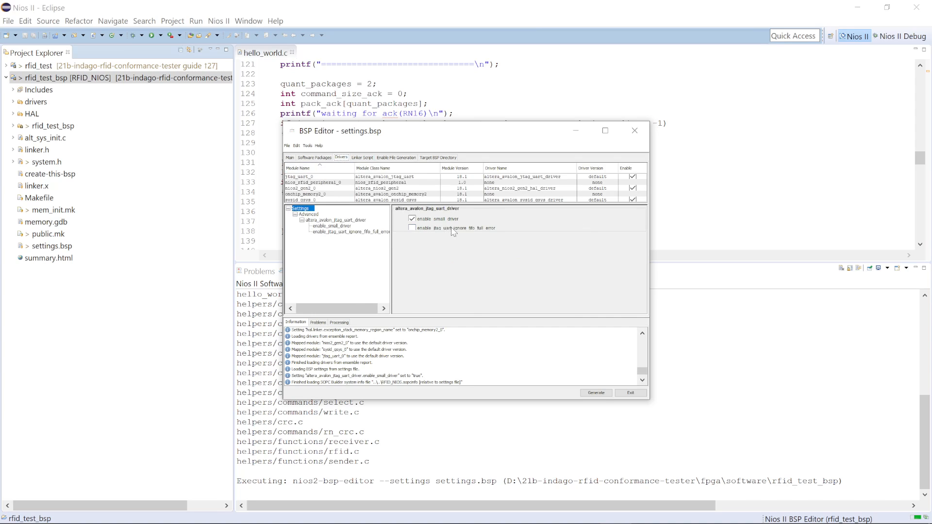
click(602, 393)
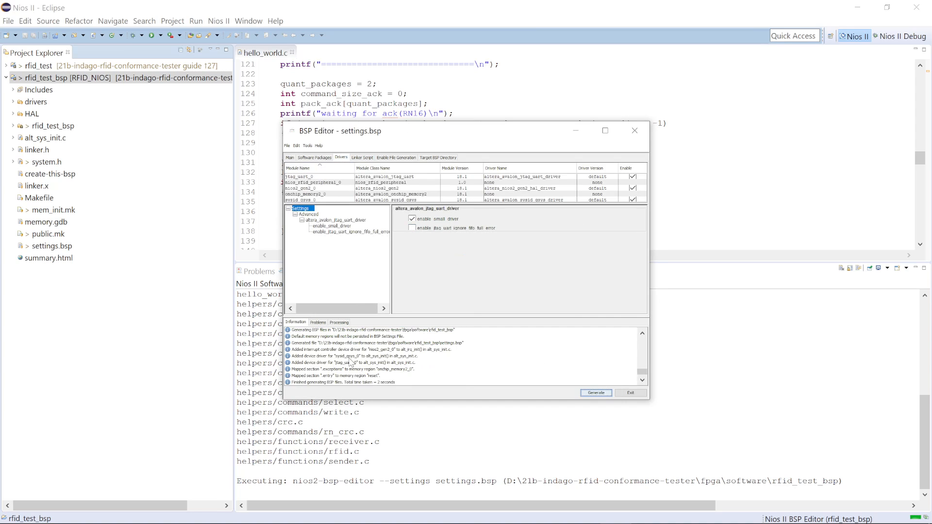
click(630, 393)
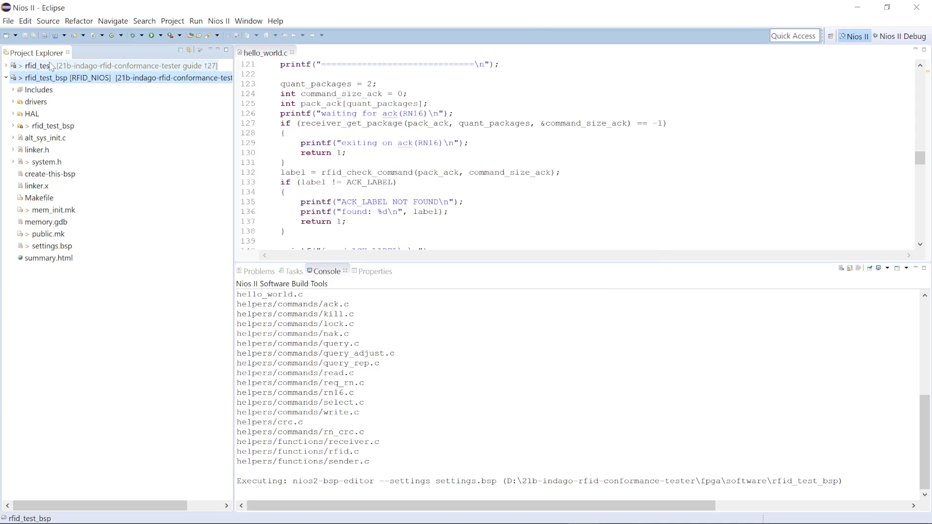
- Build the rfid_test project and expand its contents in the project tree
right_click(51, 66)
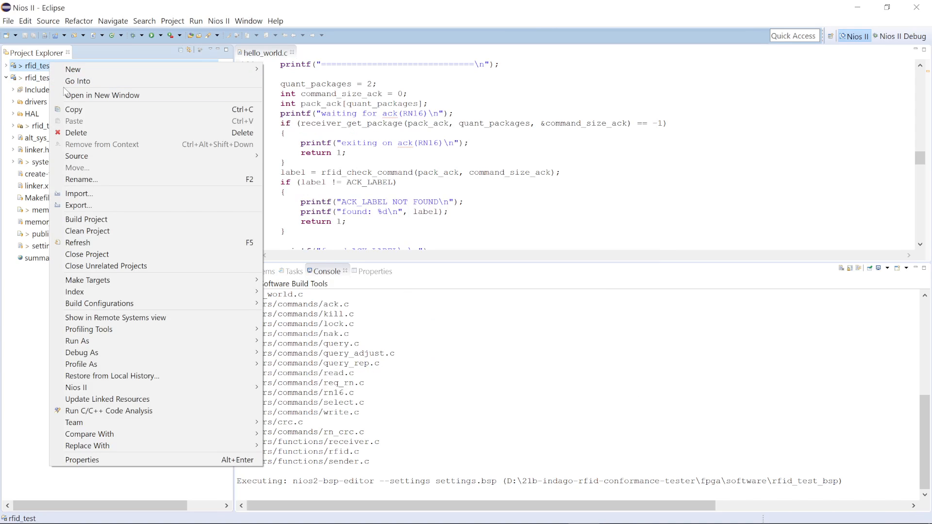
click(115, 220)
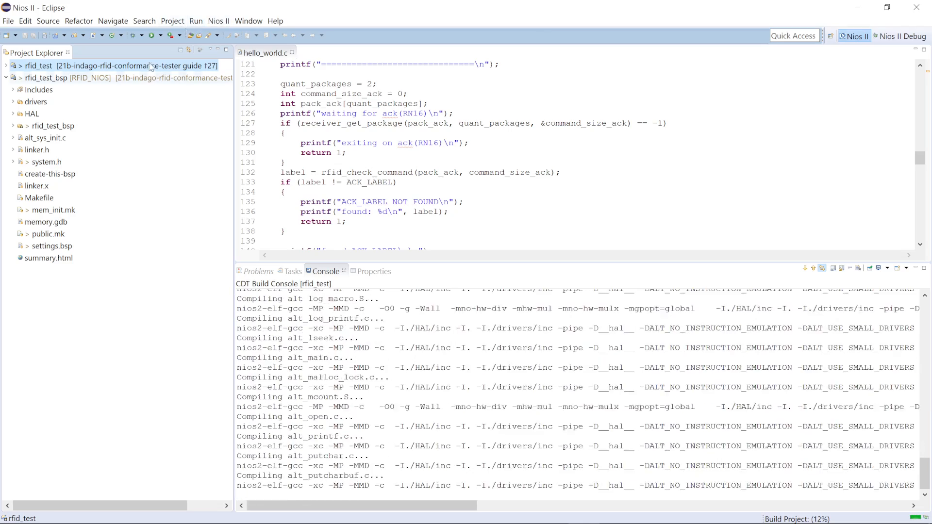
click(5, 66)
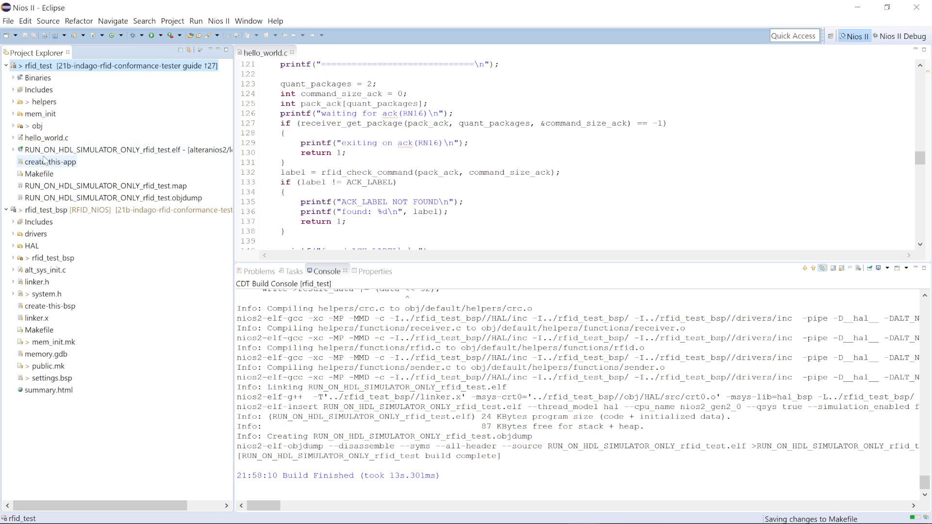
- Create a new run configuration of the Nios II ModelSim type
click(196, 21)
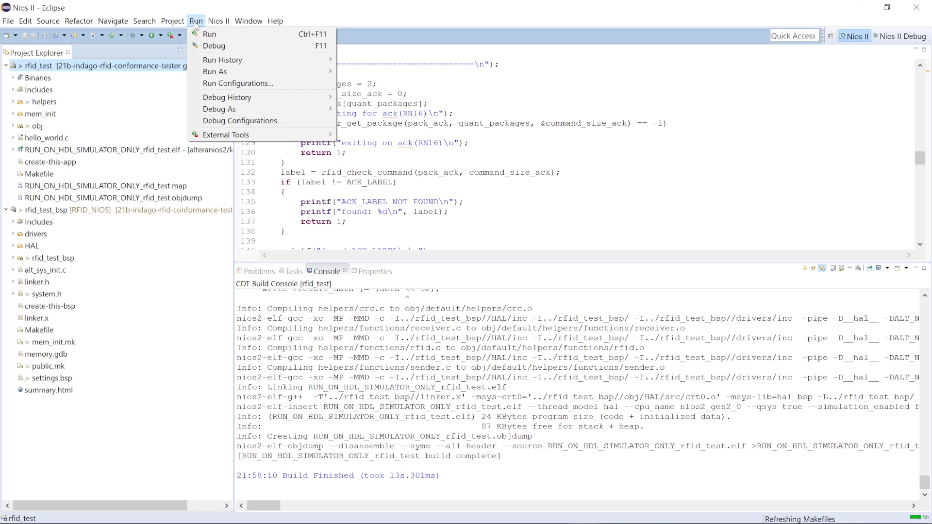
click(264, 87)
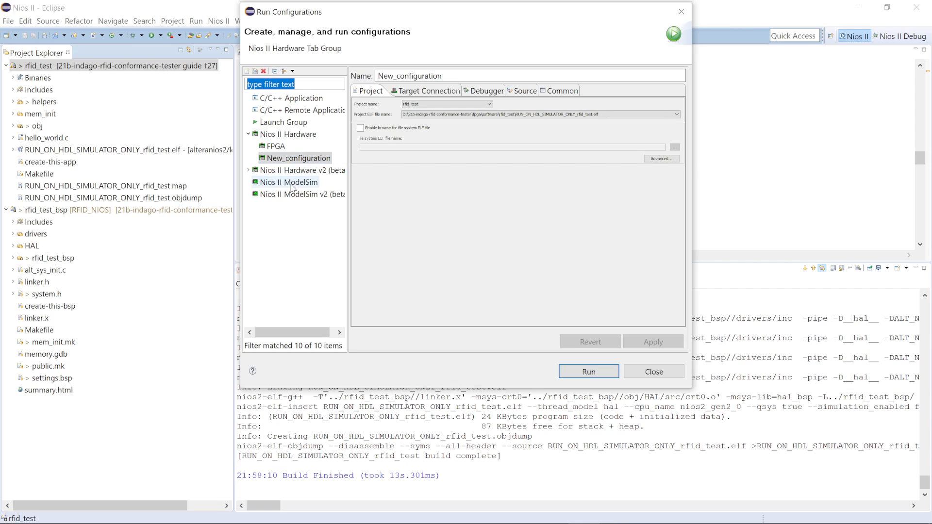
click(291, 184)
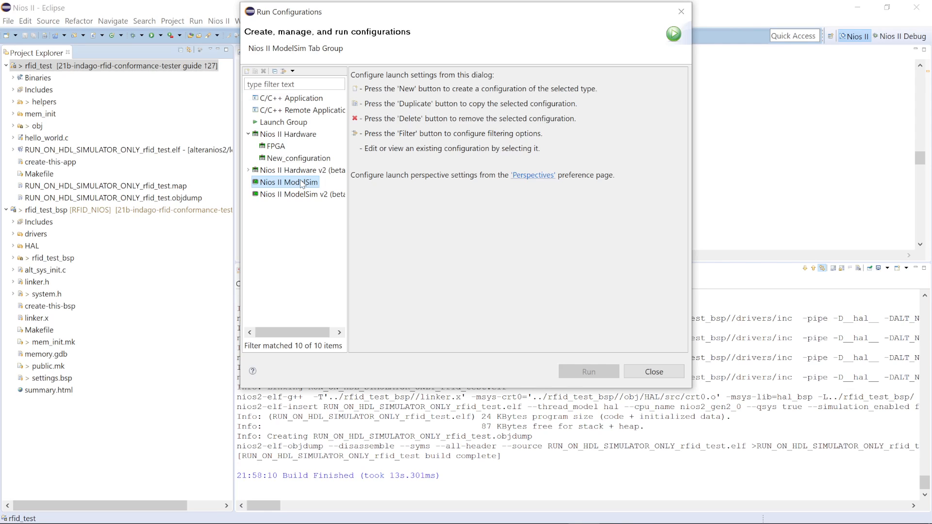
right_click(301, 184)
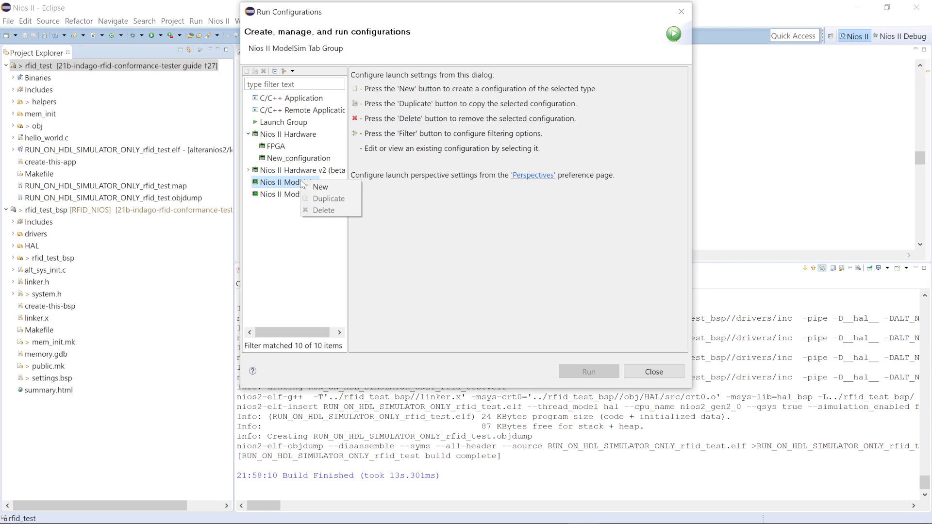
click(331, 186)
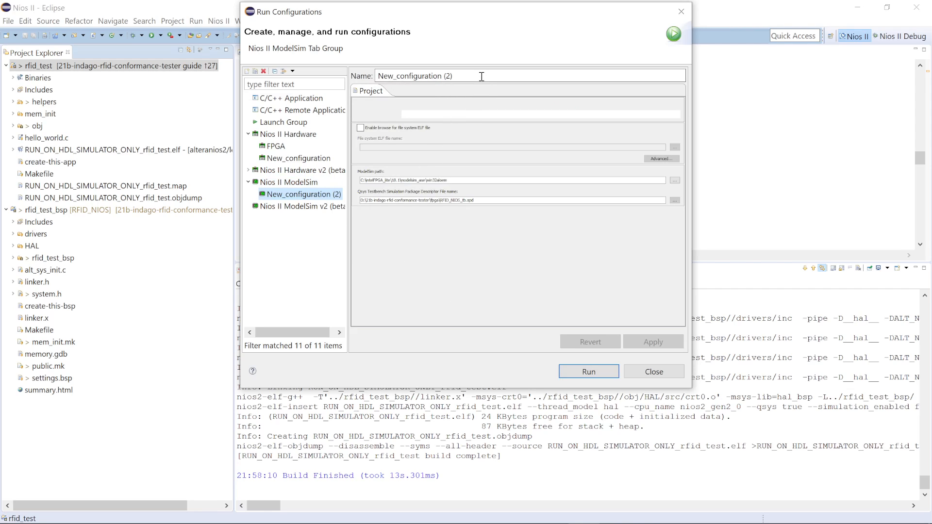
- Select rfid_test as the project of the new ModelSim configuration and run it
drag(481, 76, 372, 80)
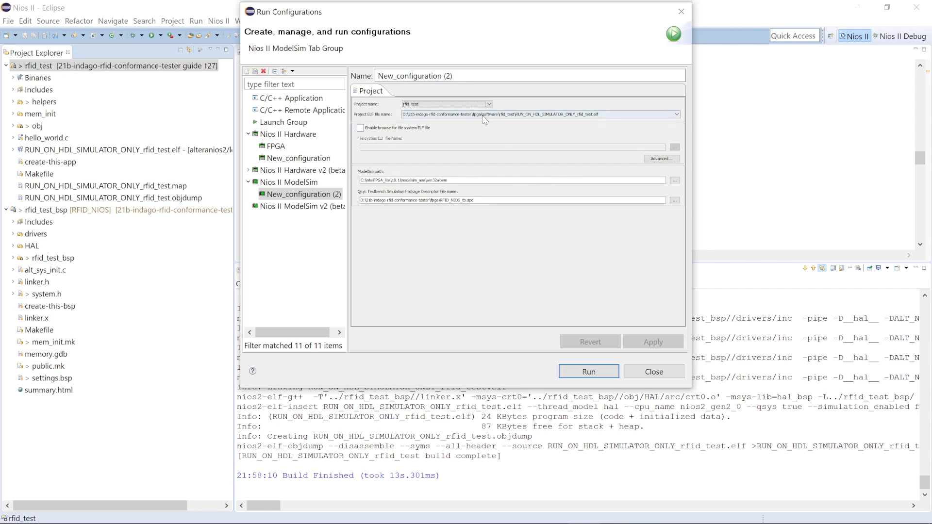
click(445, 102)
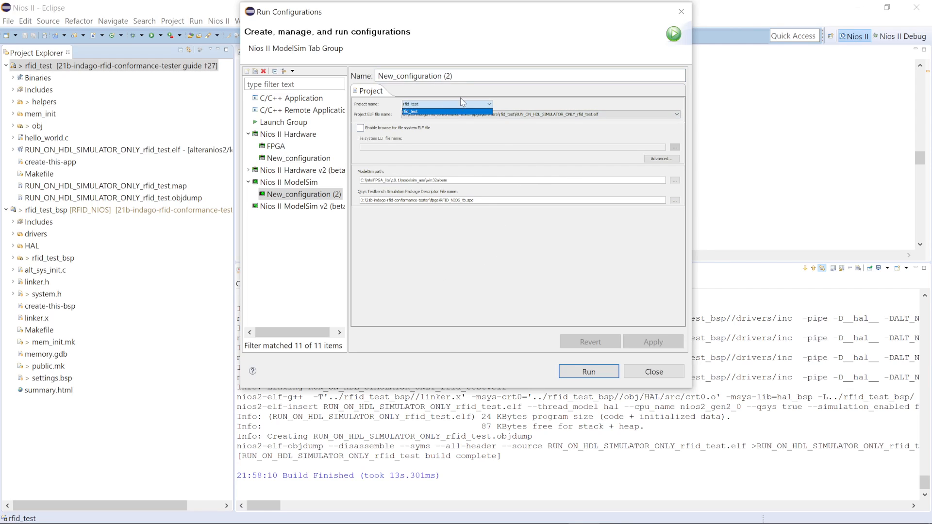
click(447, 111)
click(578, 373)
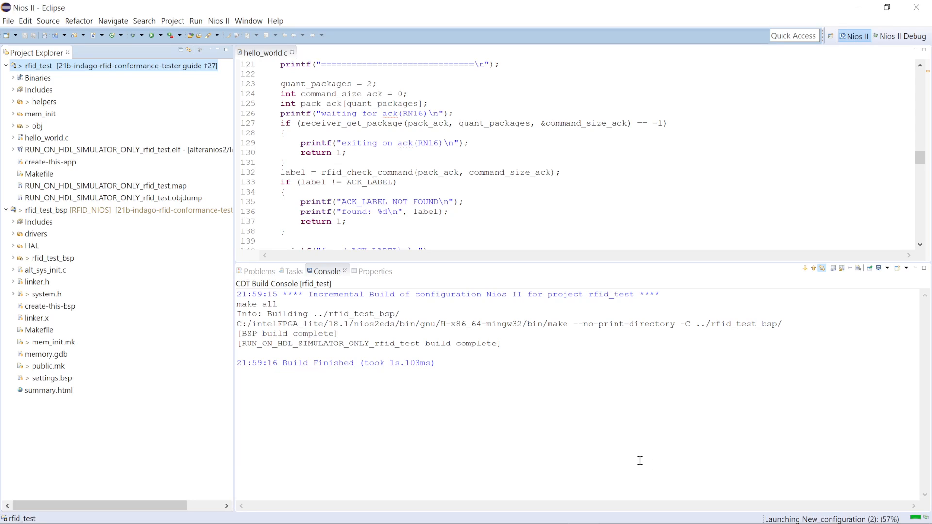
- Switch to the ModelSim window started by the run configuration
mouse_move(655, 523)
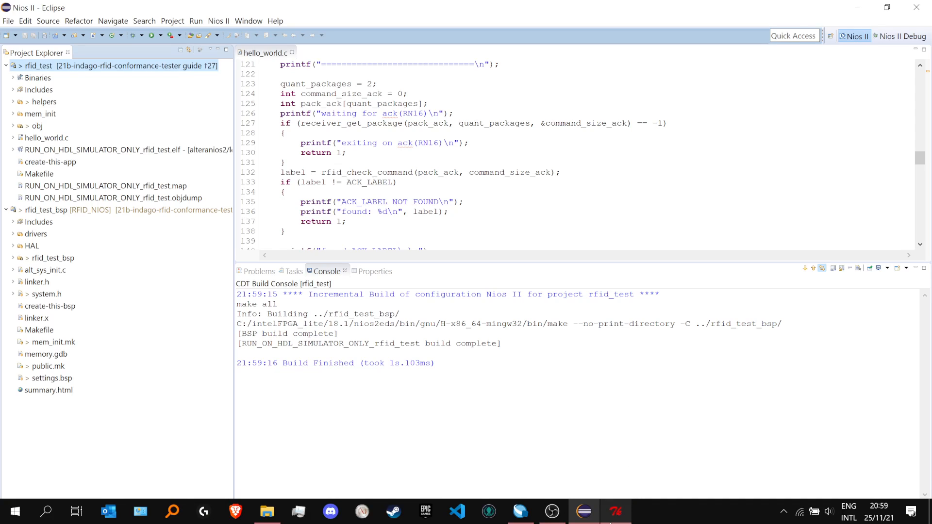
mouse_move(616, 515)
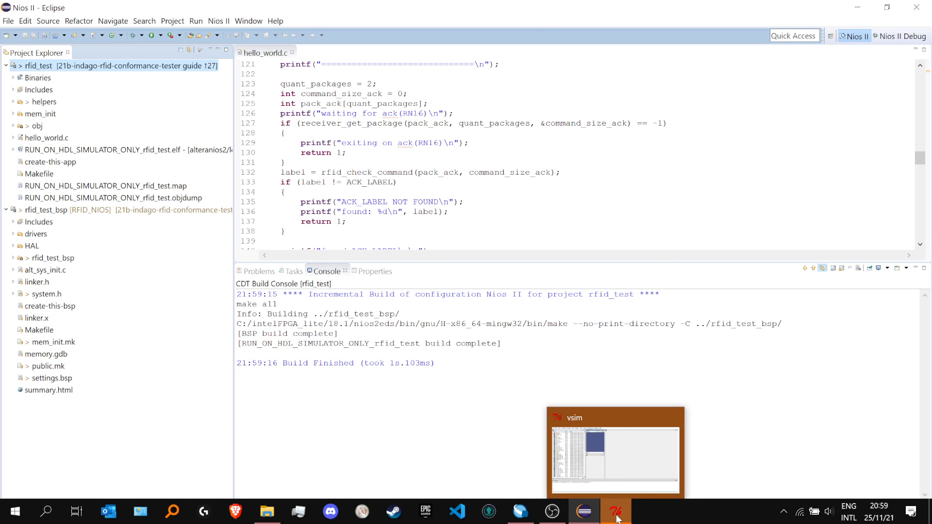
click(616, 516)
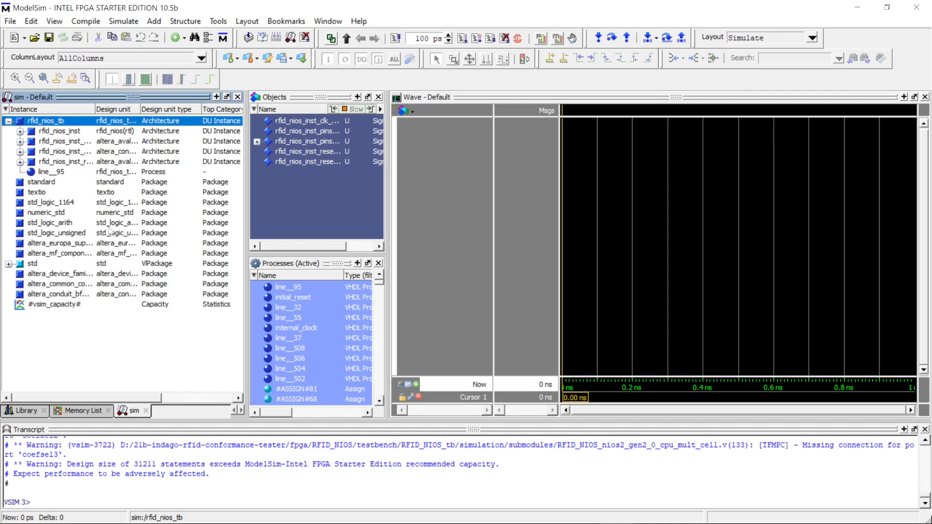
- Expand rfid_nios_inst under rfid_nios_tb and add all signals of nios_rfid_peripheral_0 to the waveform
click(20, 131)
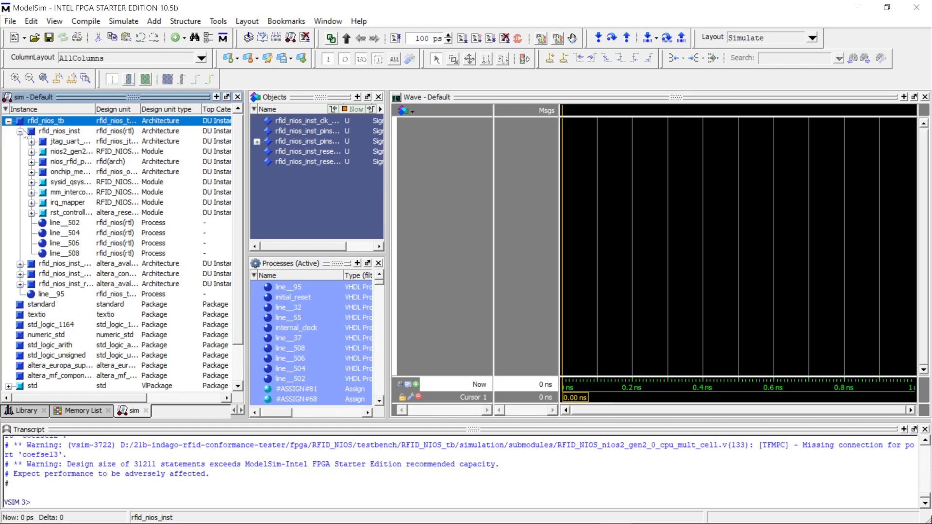
click(24, 130)
click(20, 131)
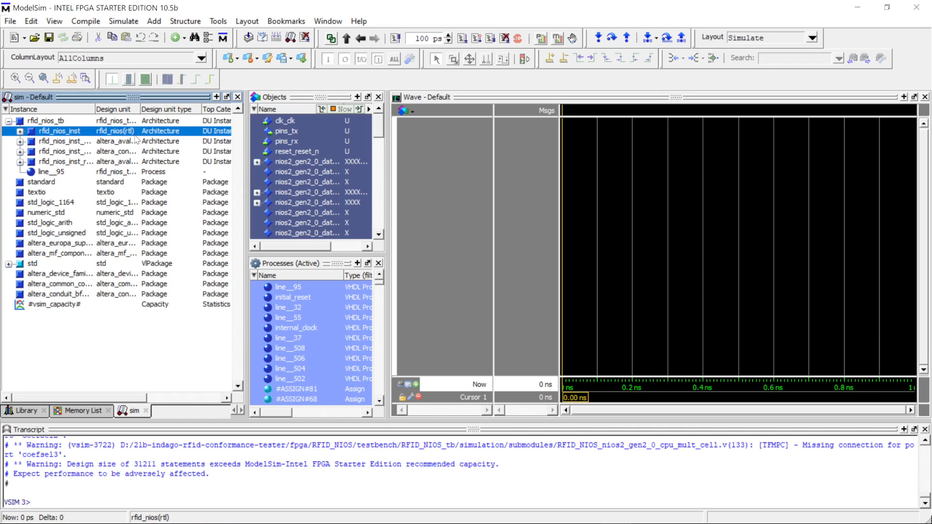
click(19, 131)
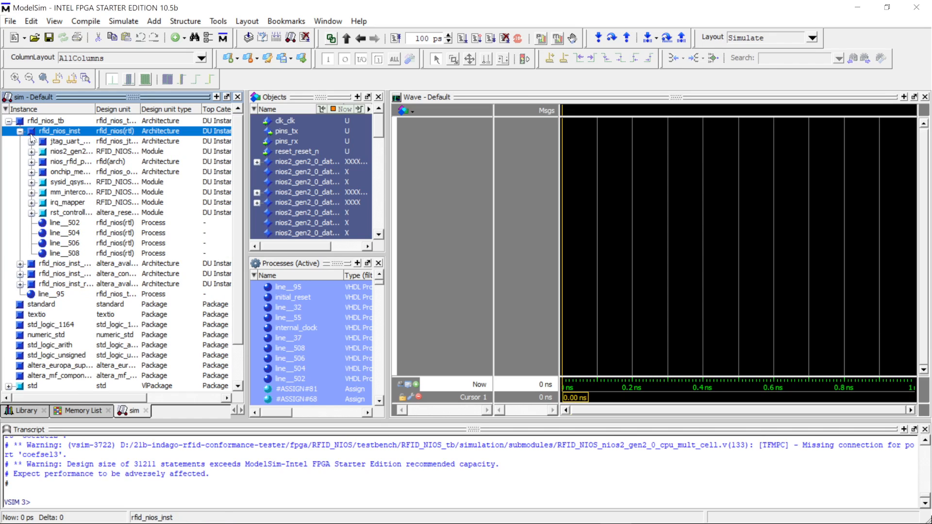
click(63, 164)
right_click(63, 164)
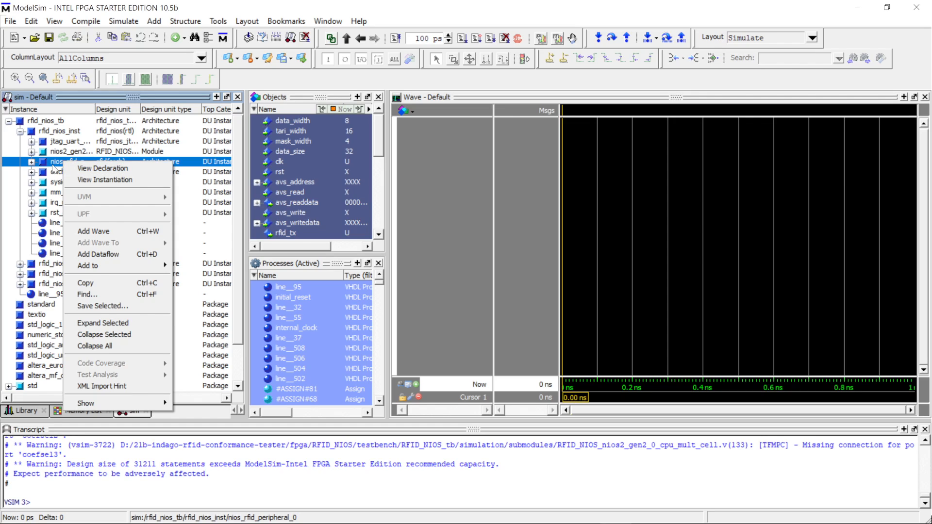
click(53, 166)
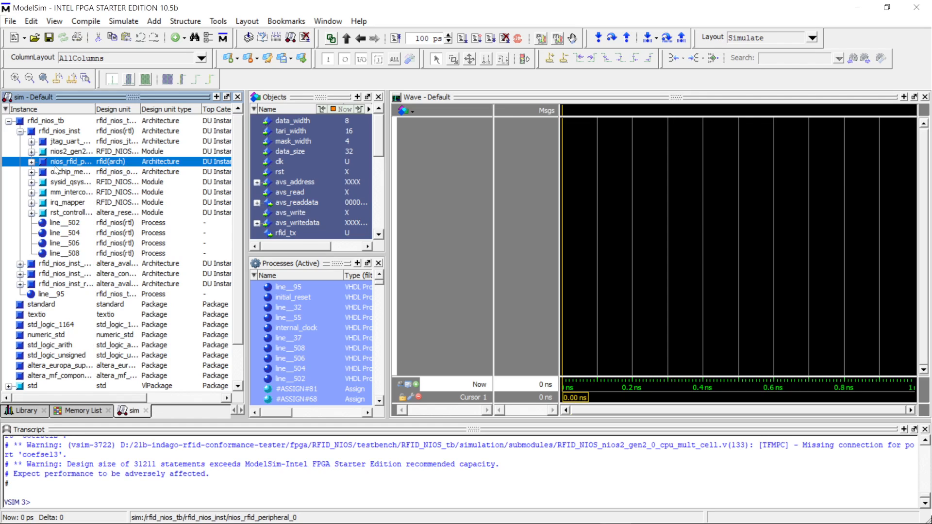
right_click(71, 165)
click(120, 235)
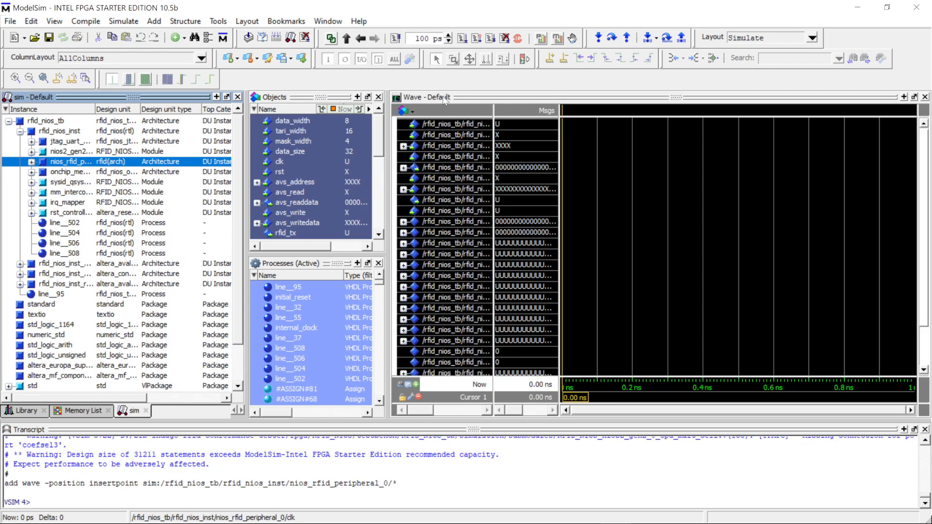
- Set the simulation run length to 10 ms and restart the simulation with all Keep options enabled
click(433, 43)
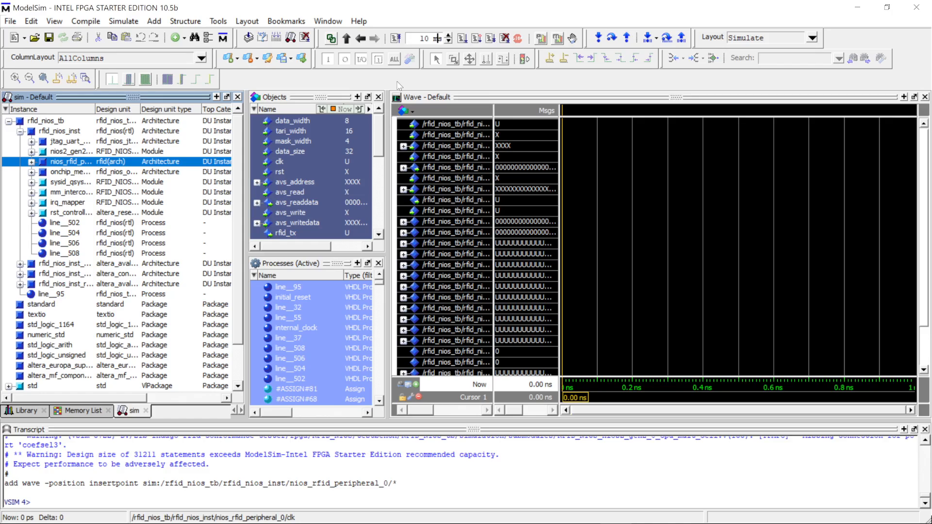
click(397, 38)
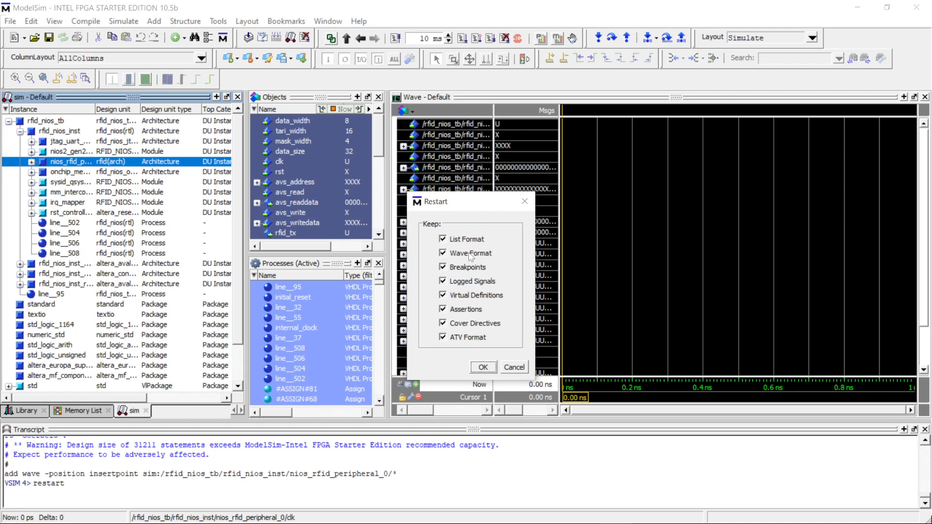
click(483, 367)
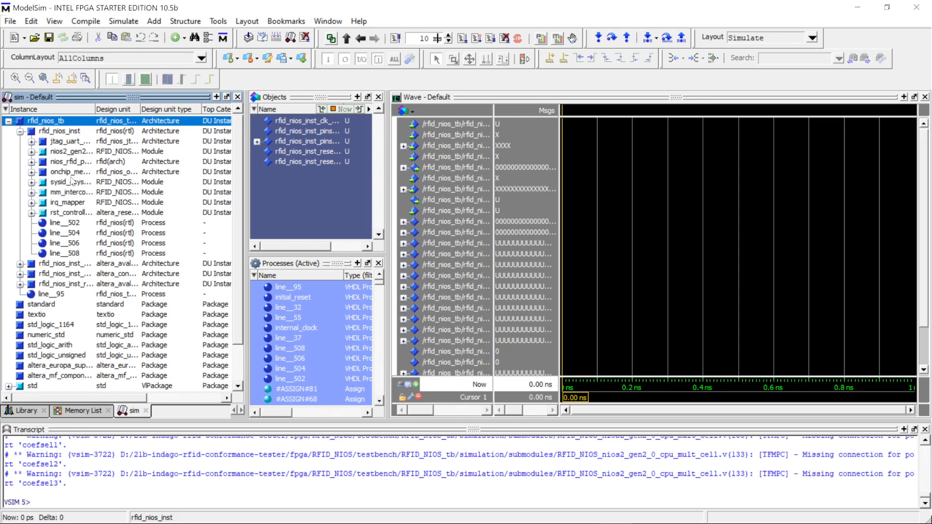
click(71, 163)
right_click(71, 163)
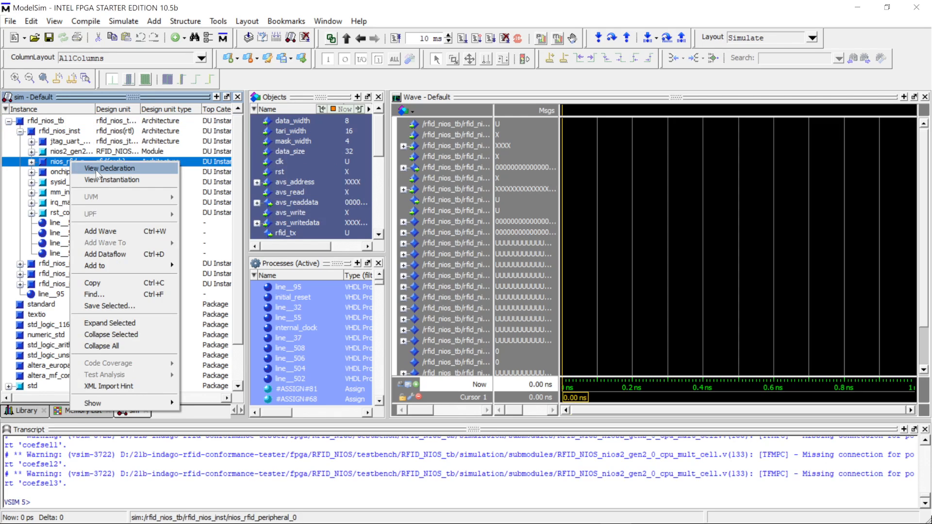
click(97, 229)
click(778, 236)
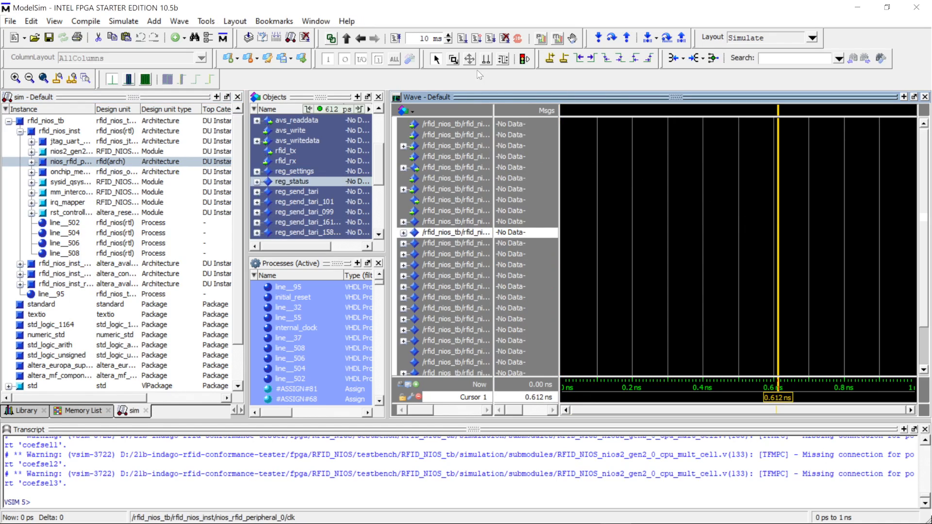
- Run the simulation for the set 10 ms and widen the waveform area to show more of the signals
click(462, 39)
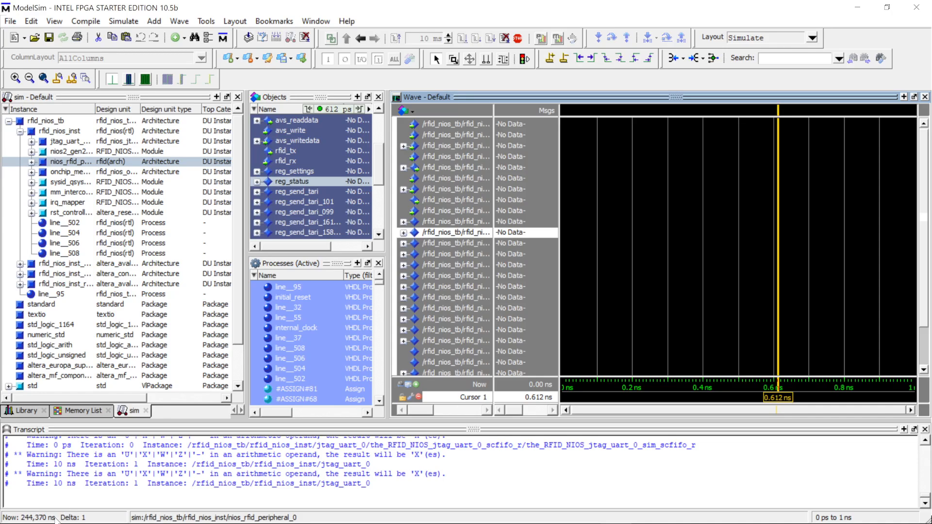
click(43, 77)
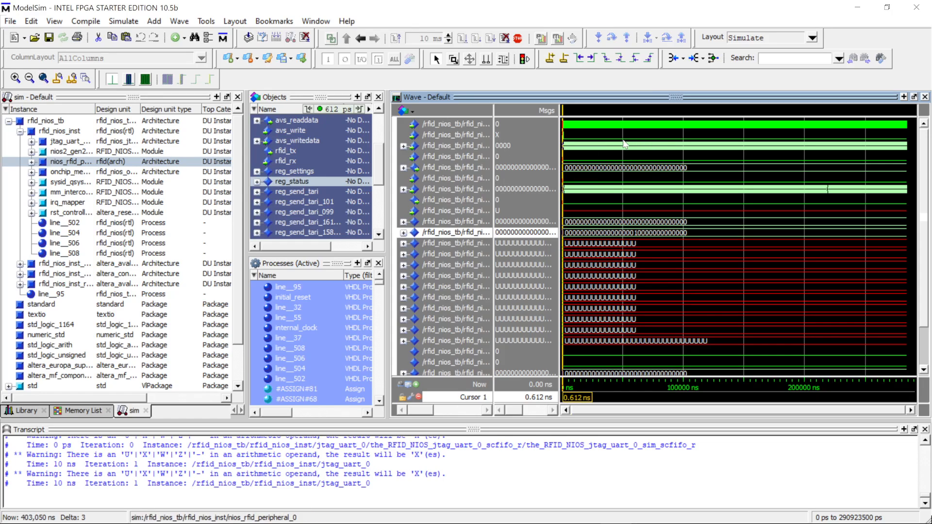
mouse_move(624, 144)
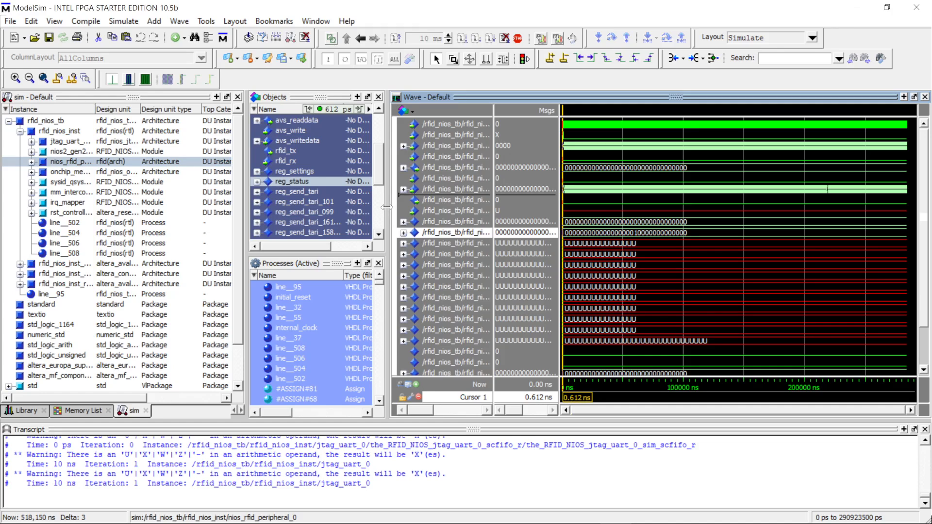
drag(387, 207, 257, 209)
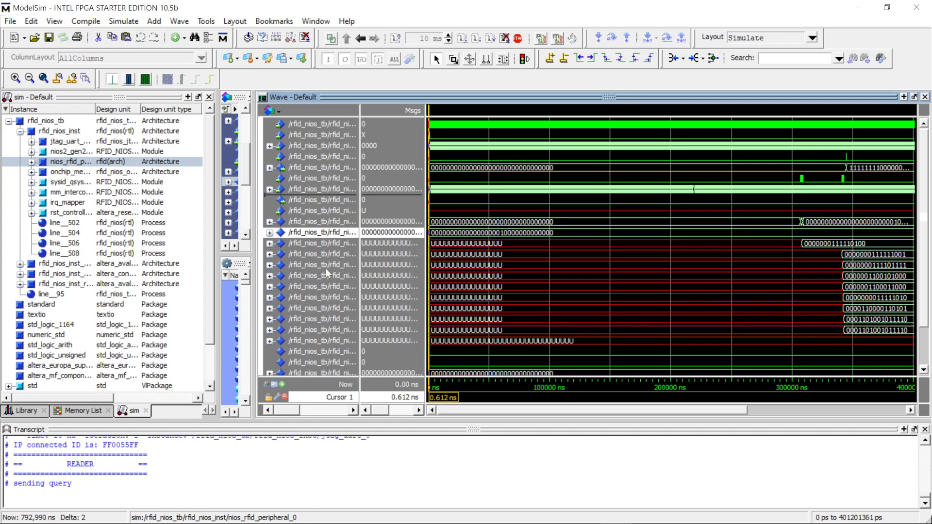
- Examine the nios_rfid_peripheral_0 waveforms over the full simulated time range and place the cursor at about 186,666 ns
click(44, 80)
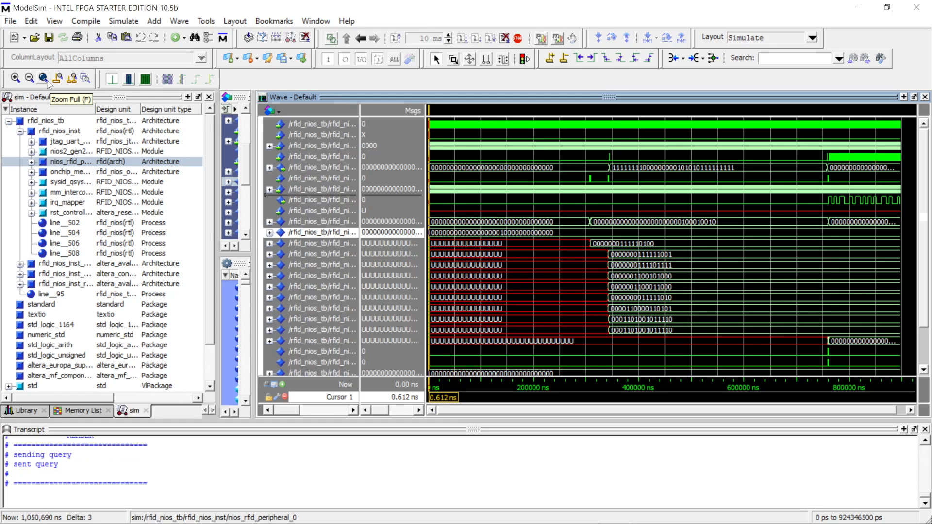
click(45, 81)
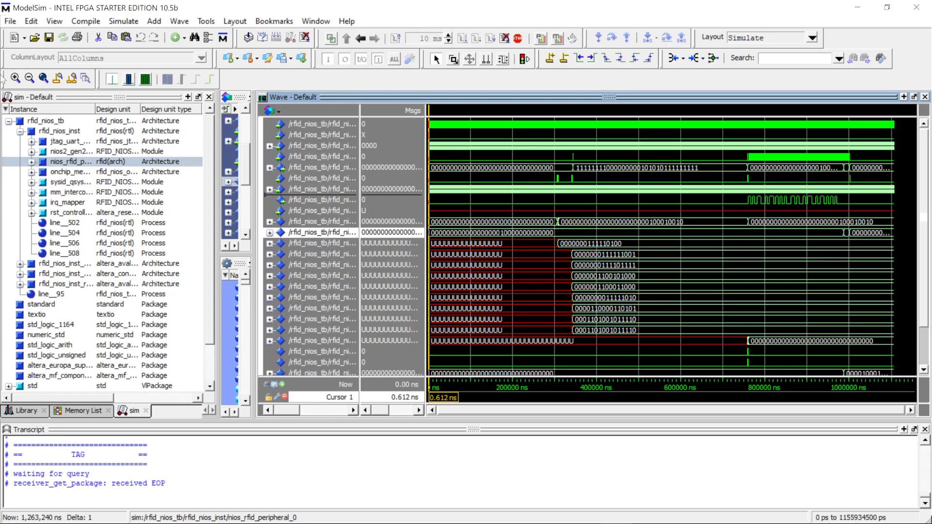
click(15, 78)
click(14, 79)
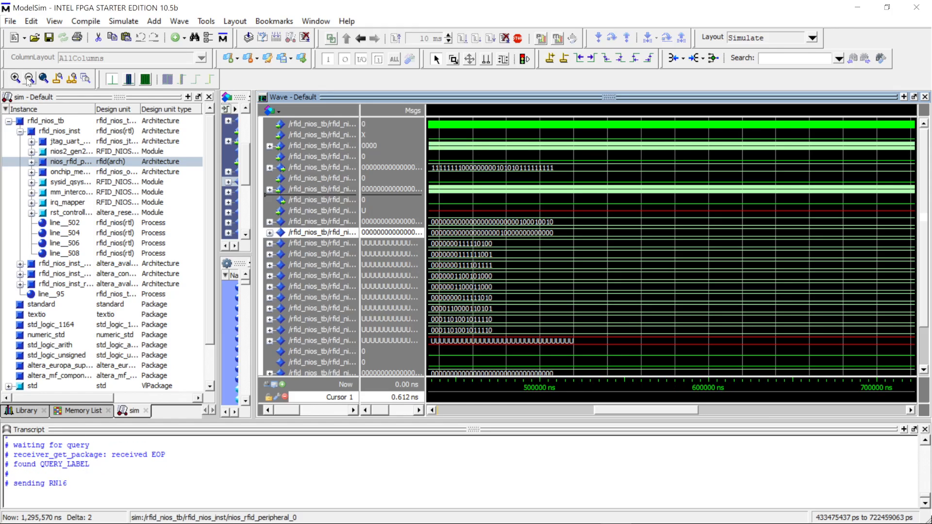
click(42, 79)
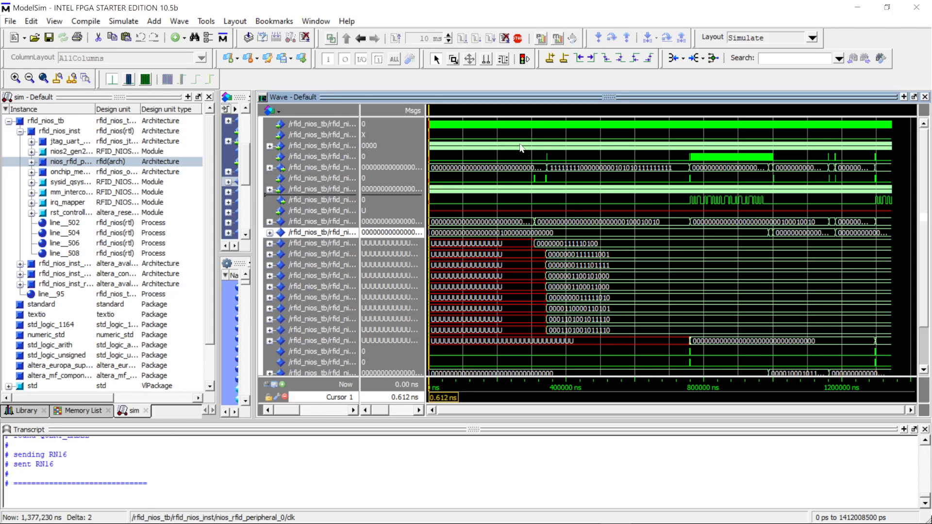
drag(470, 126, 492, 194)
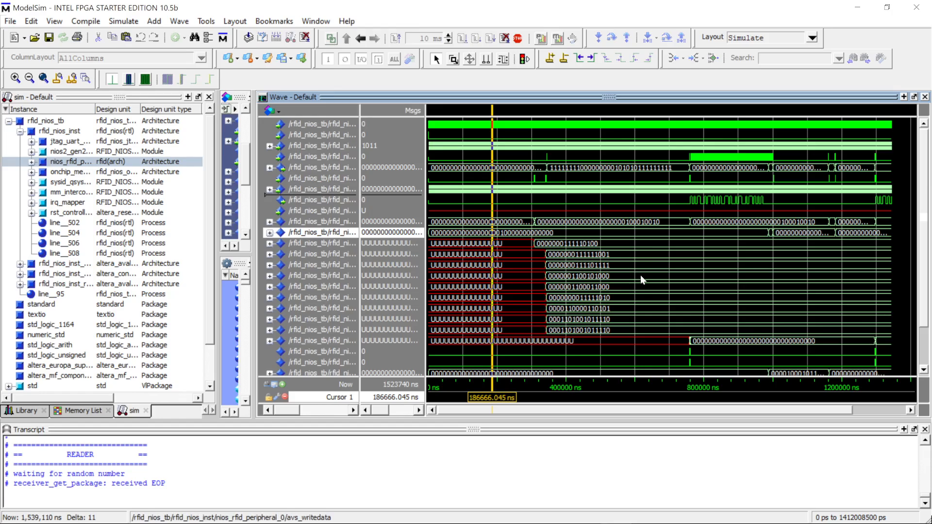
mouse_move(642, 280)
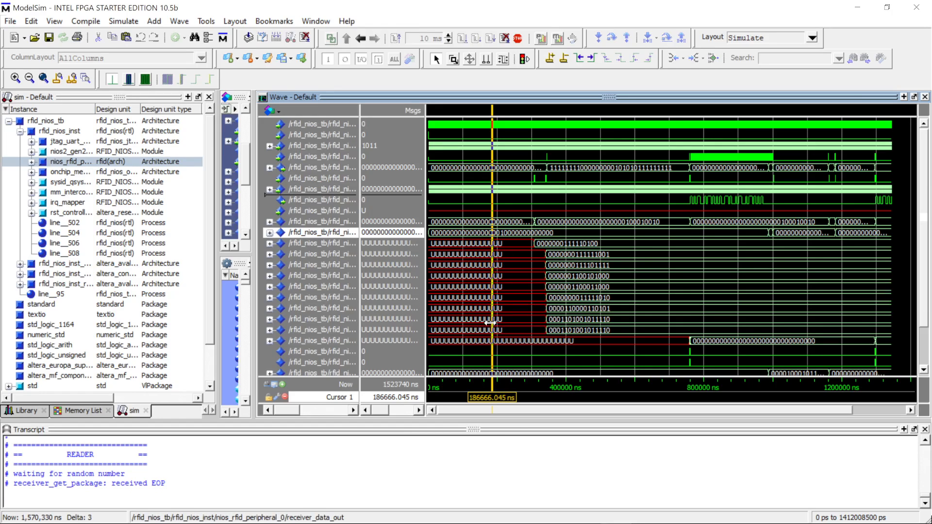